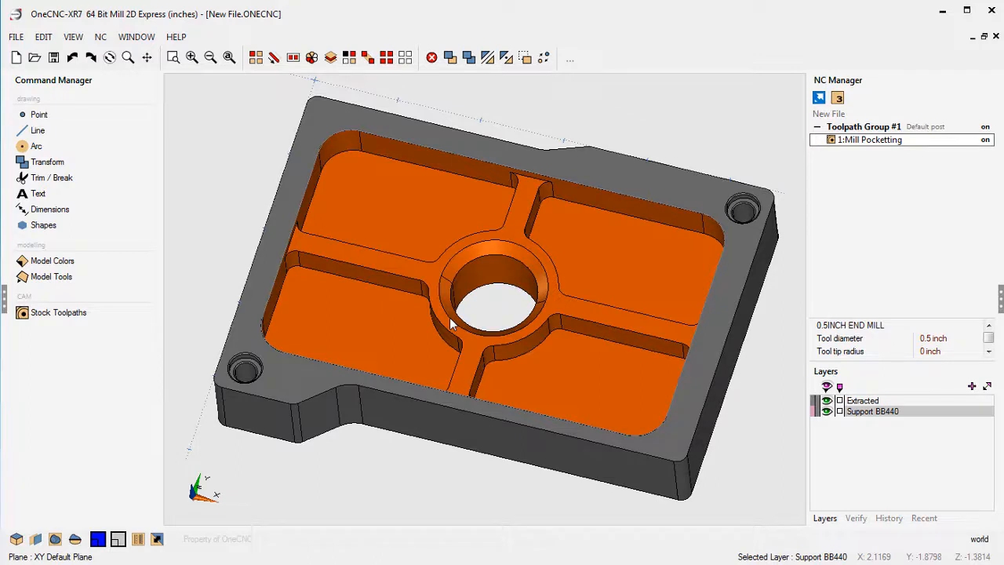
Open the Mill Pocketting operation for editing and bring up the option editor for custom variable V1.
right_click(870, 146)
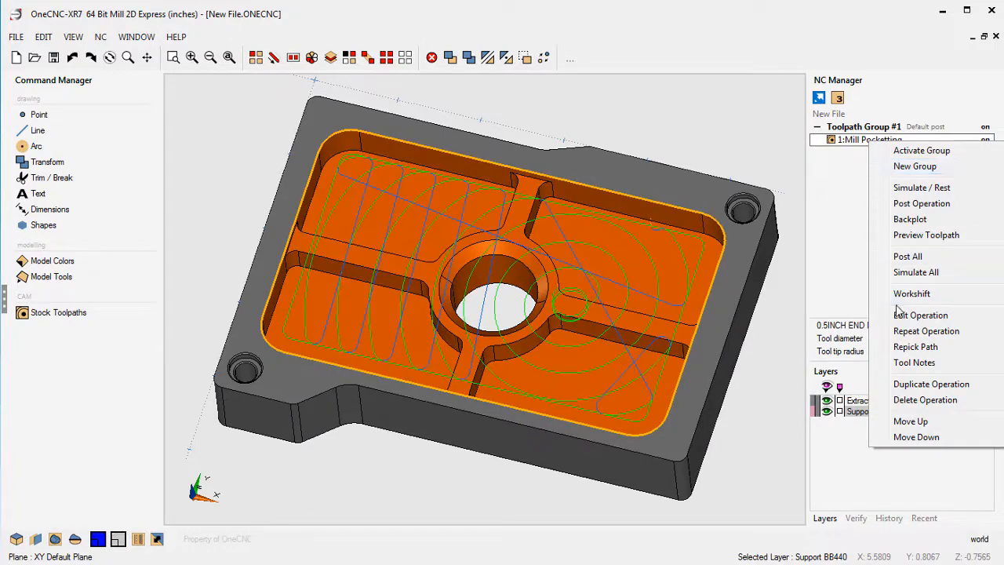
click(874, 314)
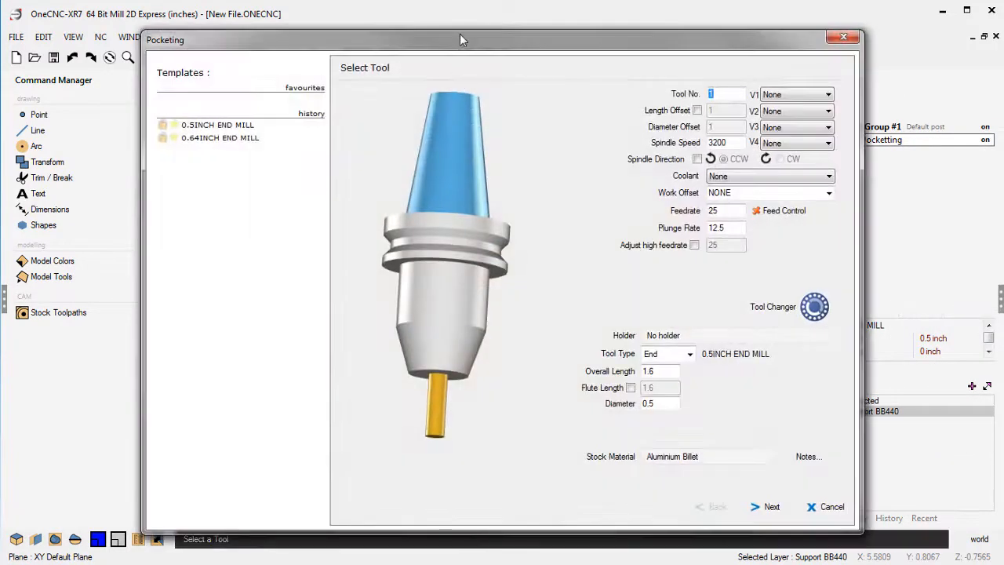
drag(460, 35, 315, 6)
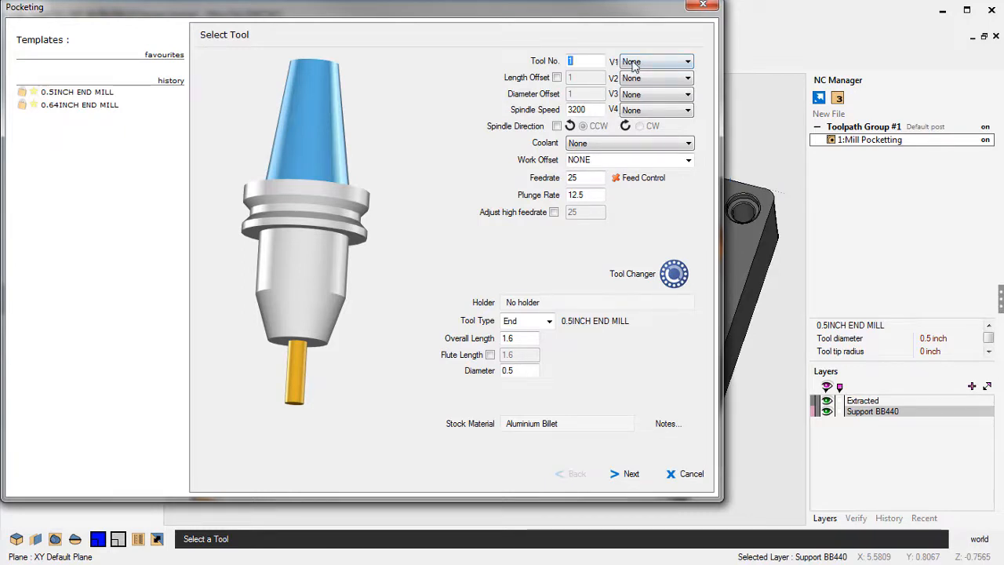
click(676, 63)
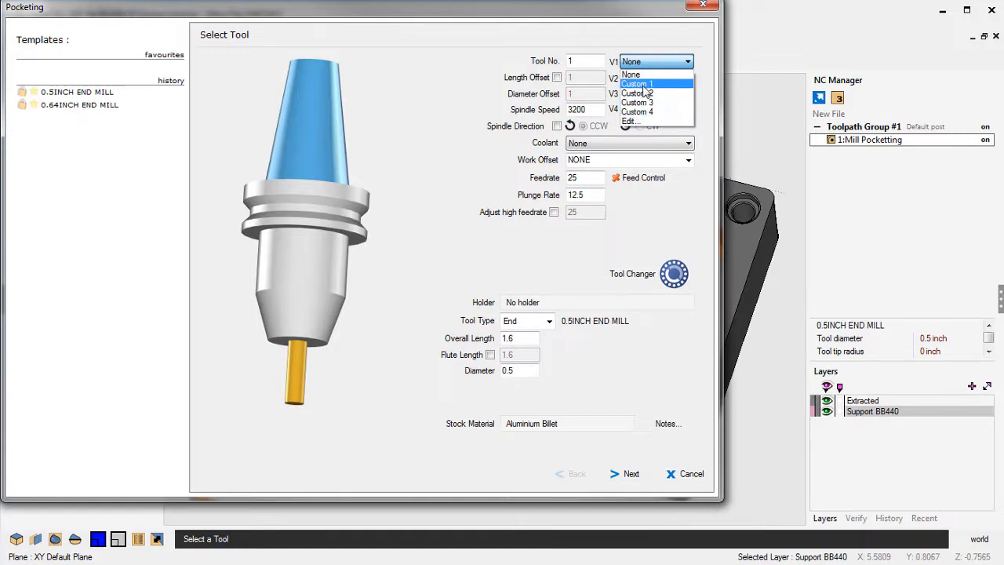
click(631, 123)
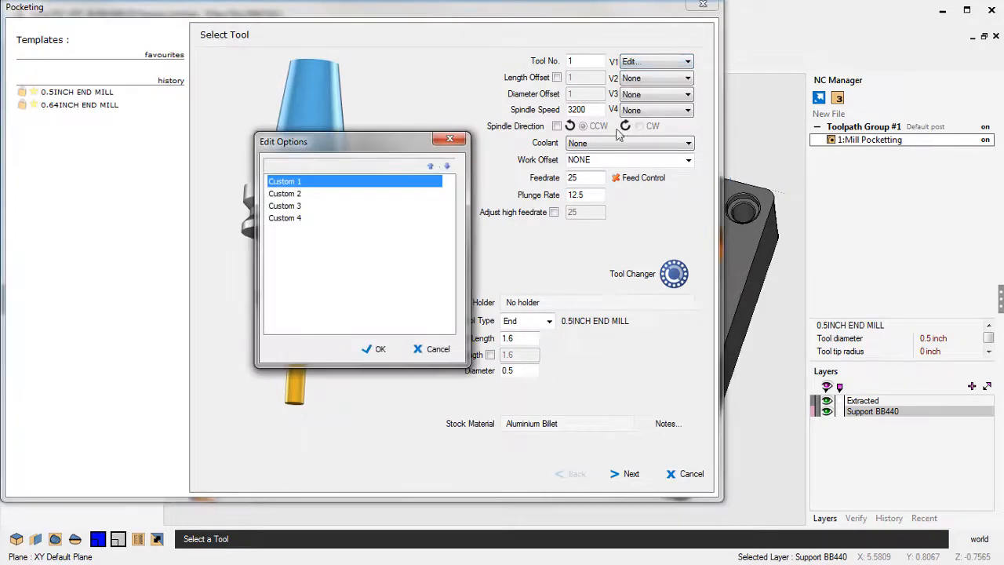
Rename the option Custom 1 to "Chip Conveyor On".
click(289, 182)
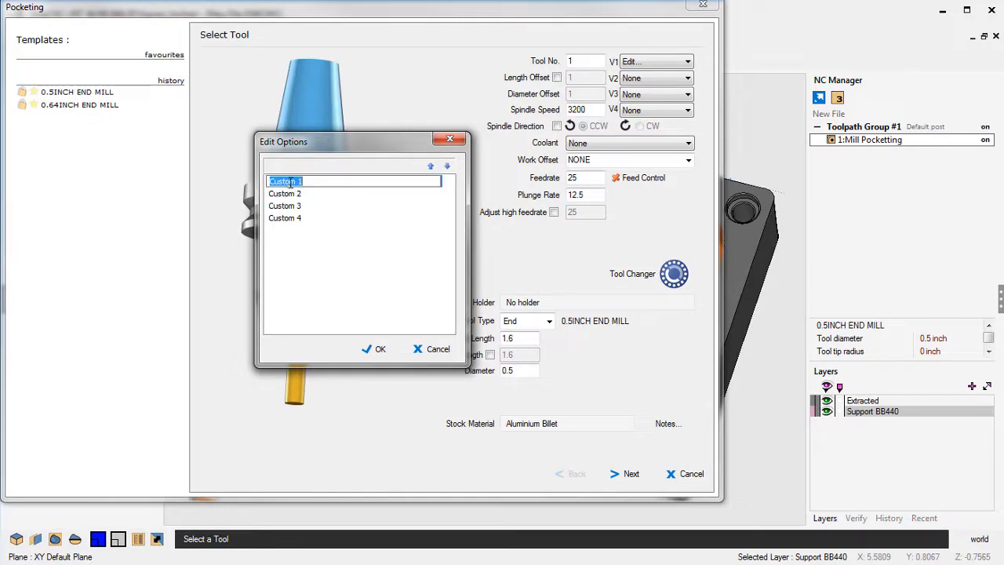
text(Chip Conveyor O)
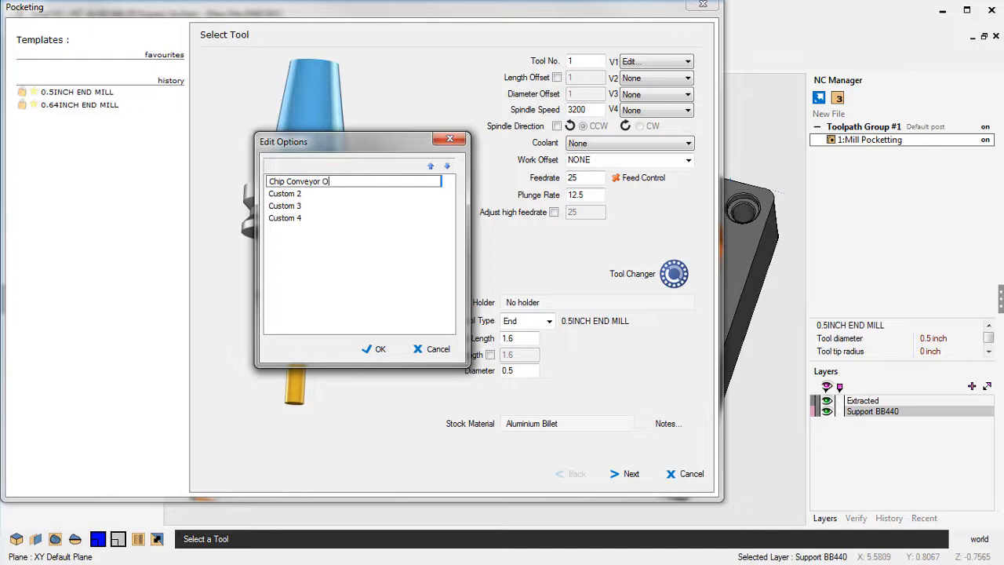
text(n)
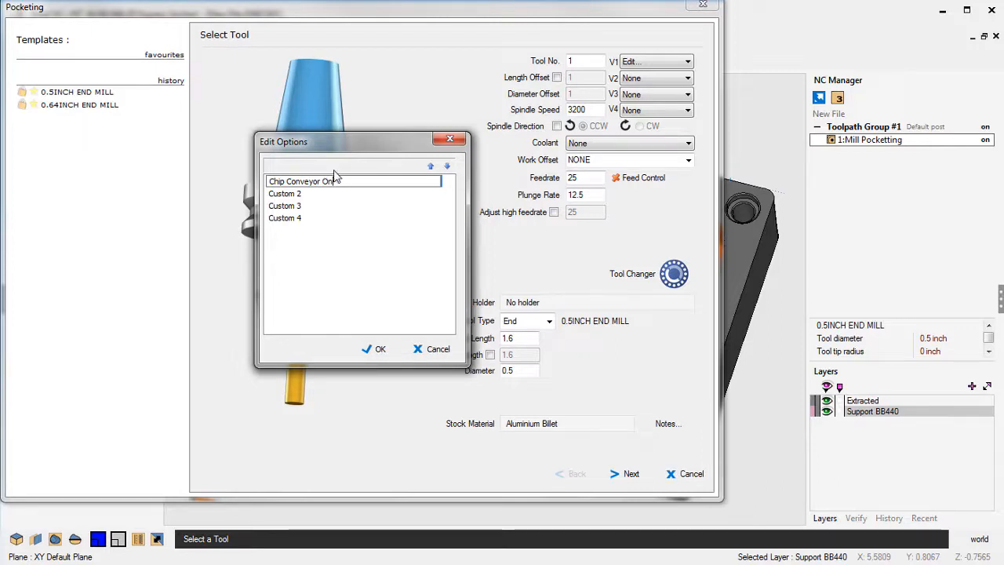
Rename Custom 2 to "Chip Conveyor Off" by reusing the first option's text, accept the option list and leave the pocketing operation.
drag(338, 182, 261, 186)
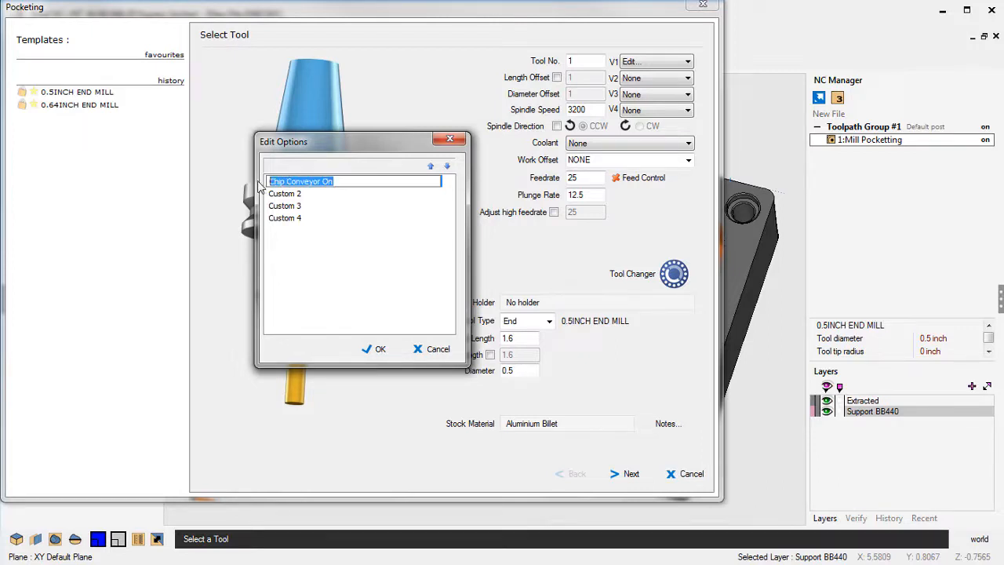
right_click(300, 182)
click(329, 226)
click(296, 194)
click(296, 196)
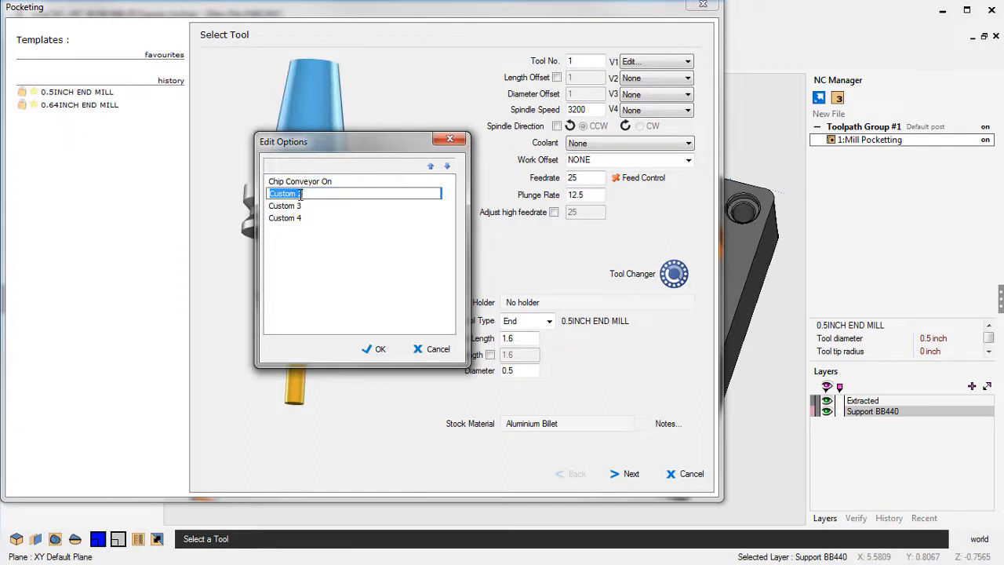
right_click(301, 193)
click(334, 257)
key(BackSpace)
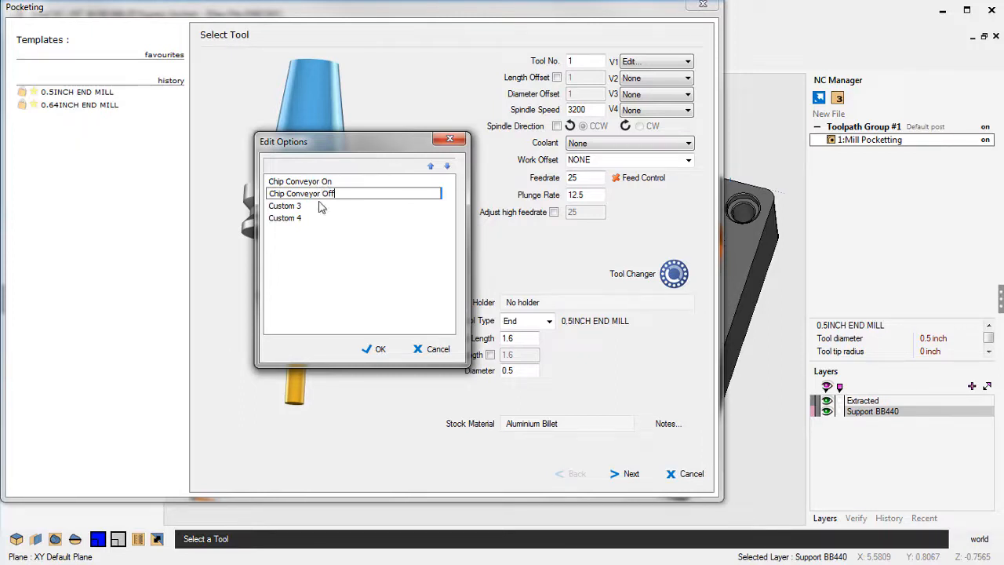
click(379, 350)
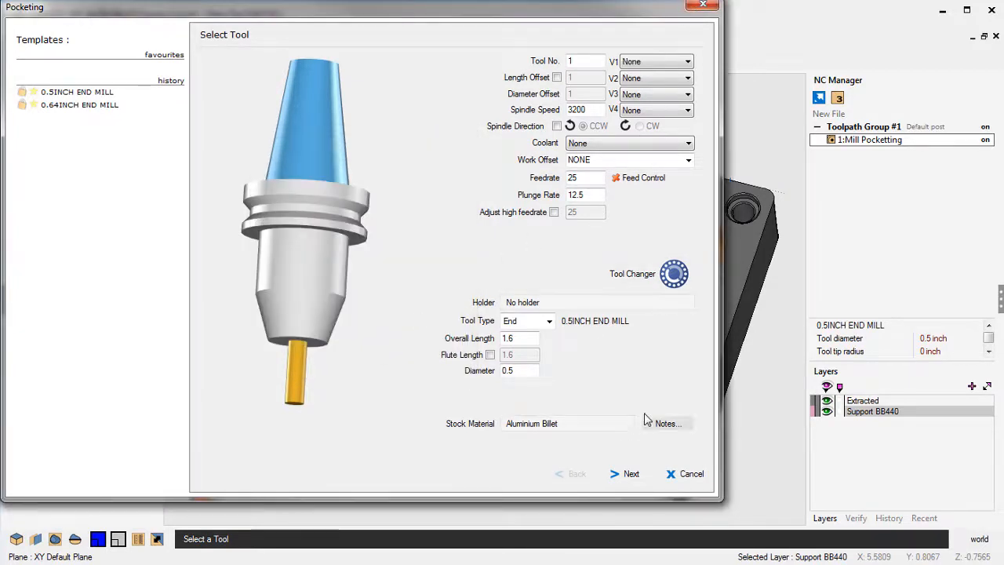
click(689, 474)
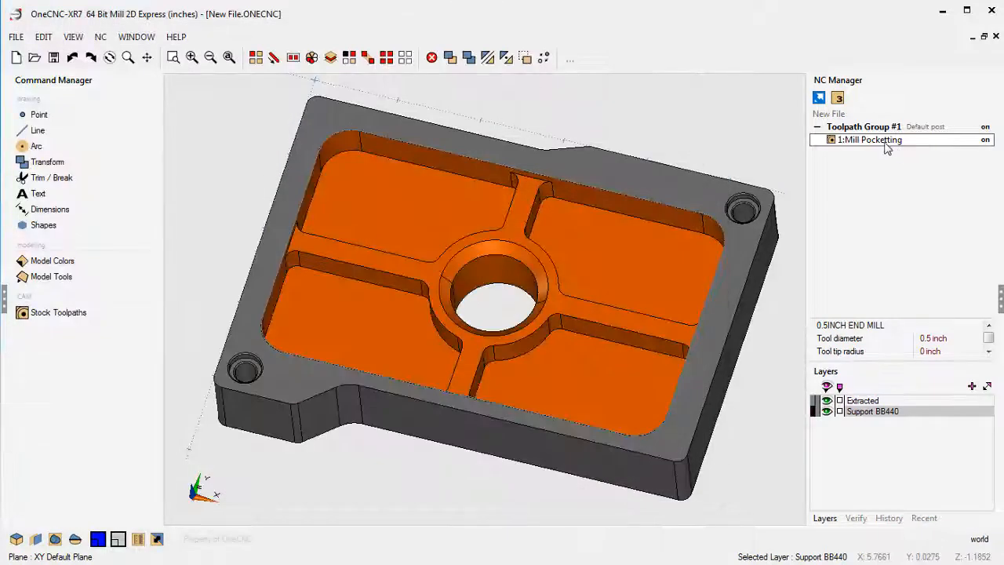
Reopen the Mill Pocketting operation, check the renamed options offered for V1, and close it without picking one.
double_click(878, 140)
click(334, 349)
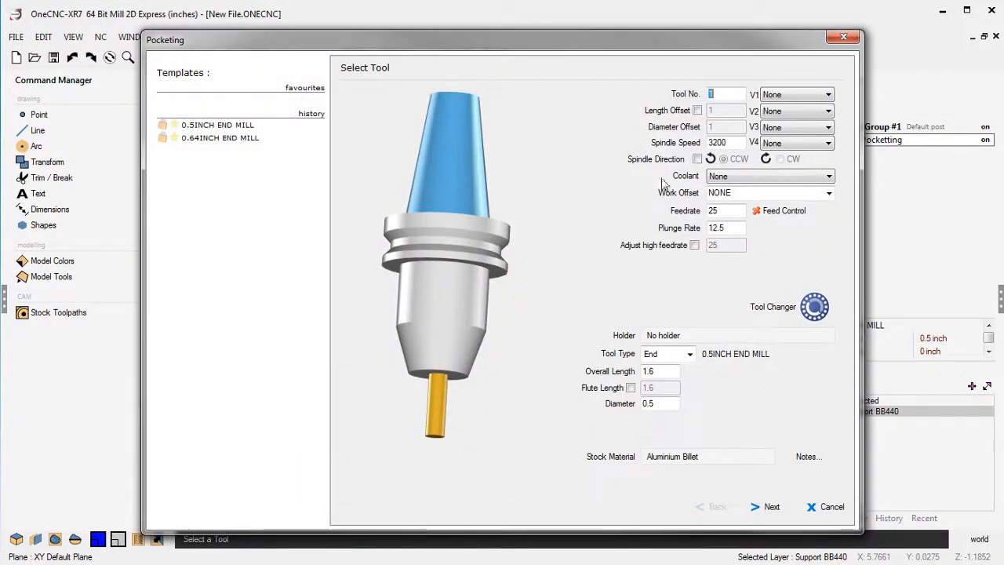
click(794, 94)
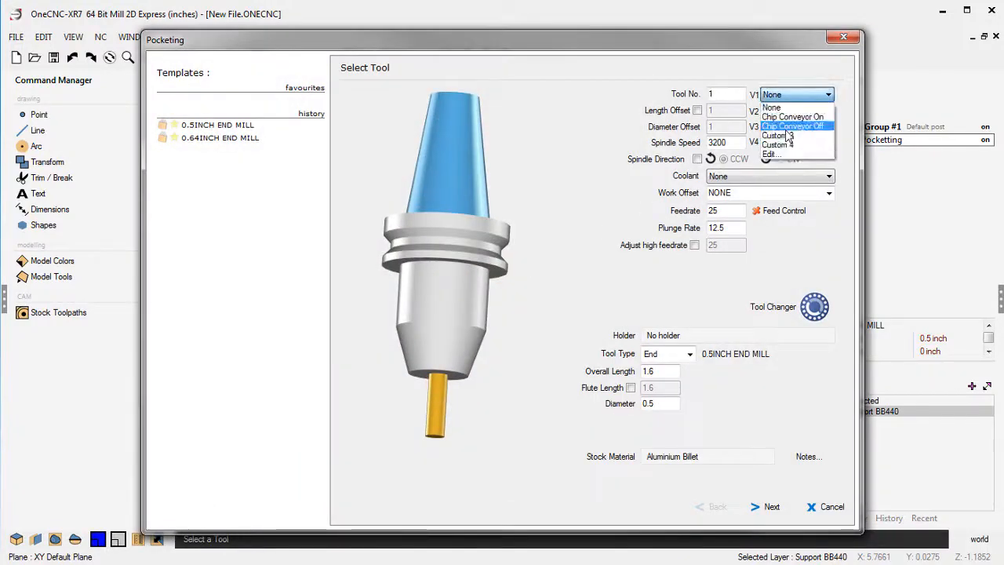
click(849, 44)
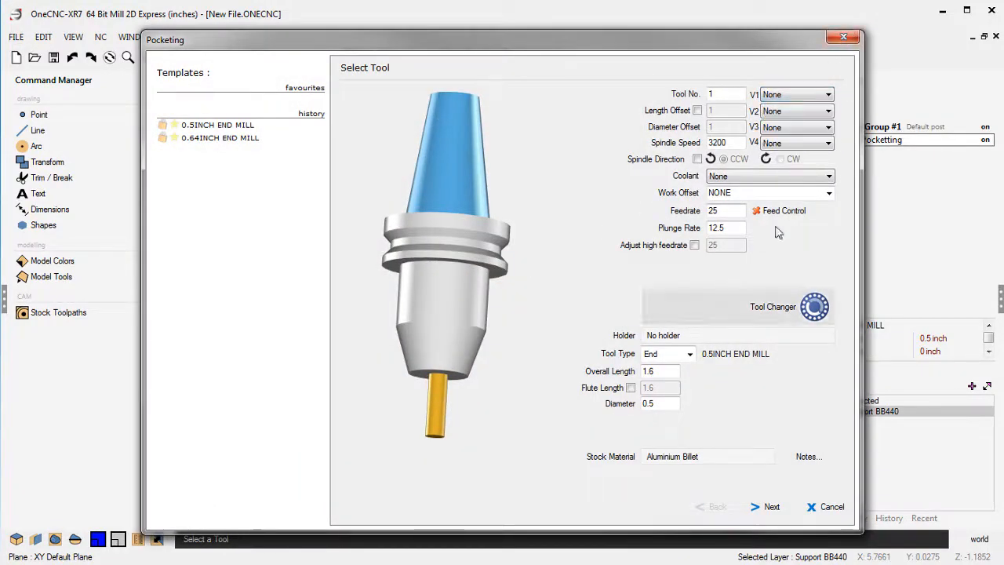
click(844, 38)
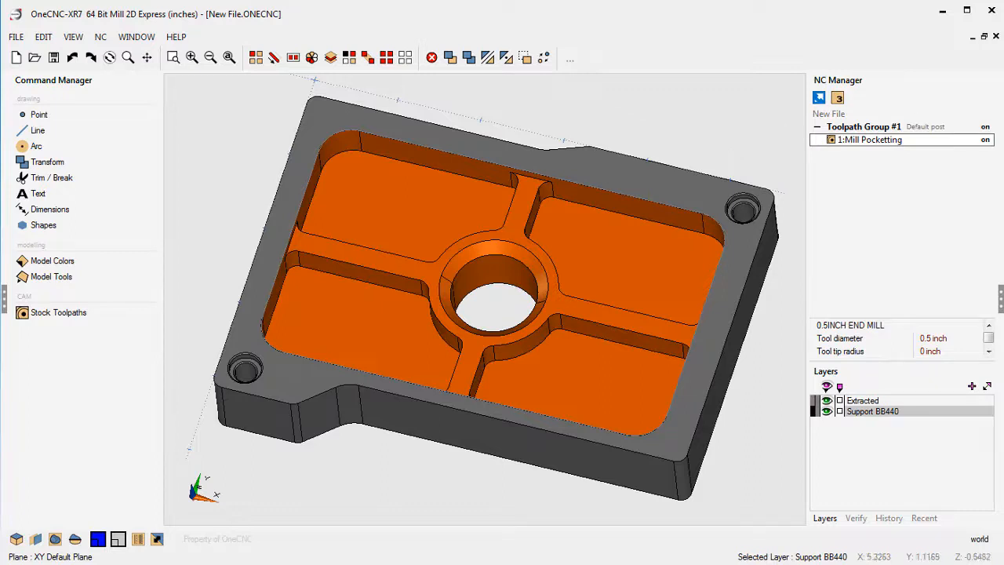
Open the posting format of Toolpath Group #1's Default post and review the start and end lines of TOOL FORMAT.
double_click(925, 130)
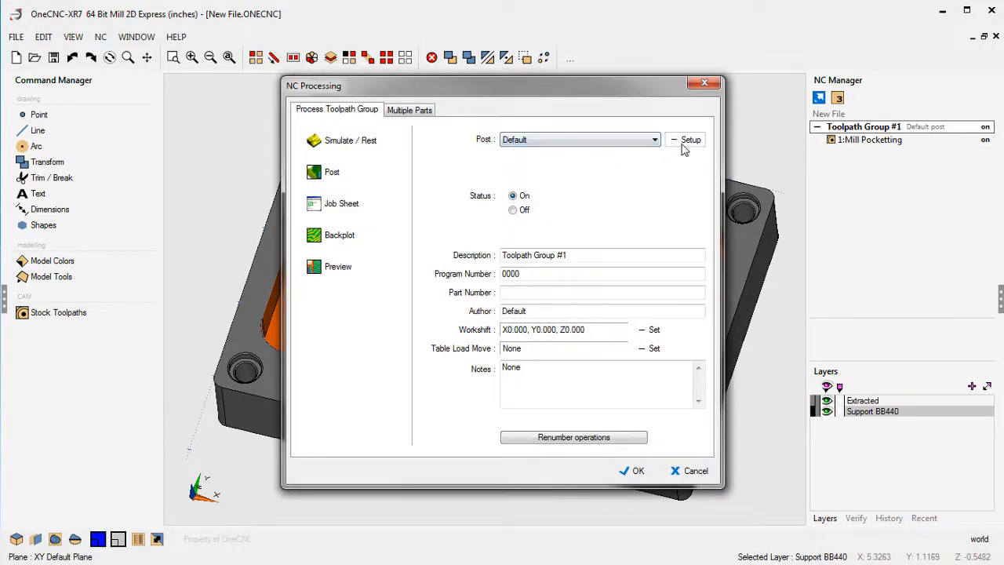
click(684, 141)
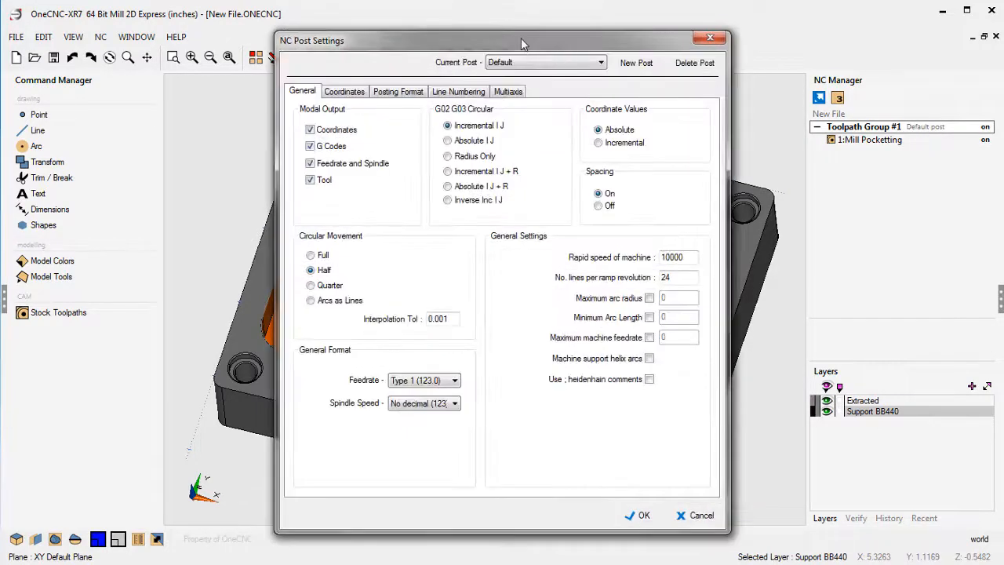
click(393, 94)
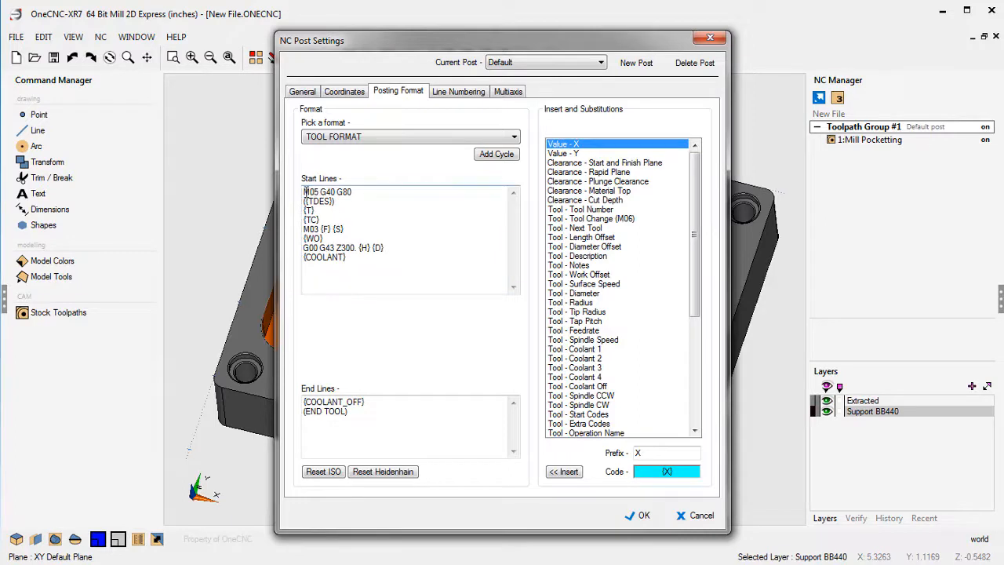
drag(303, 192, 412, 269)
click(363, 403)
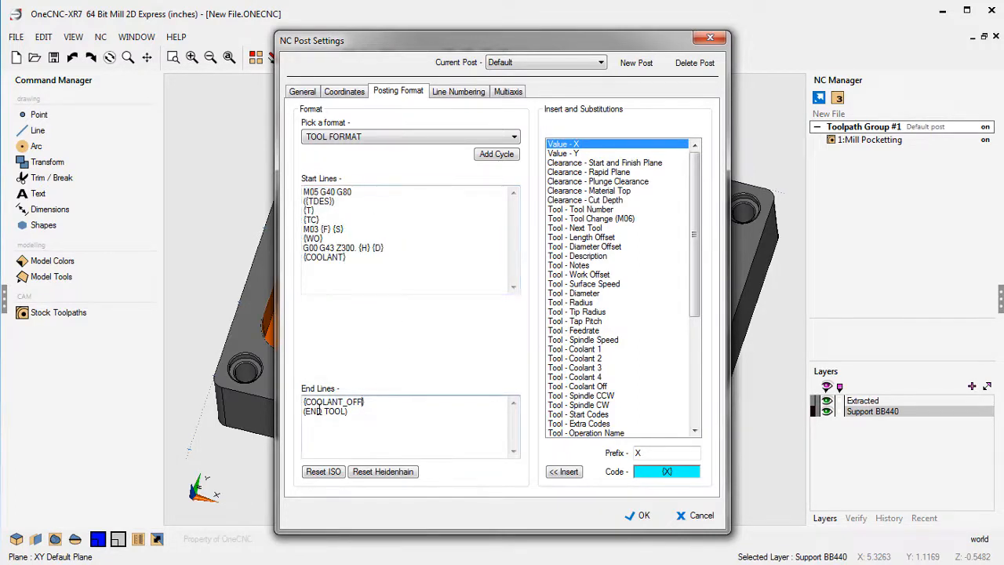
drag(304, 402, 392, 412)
click(385, 285)
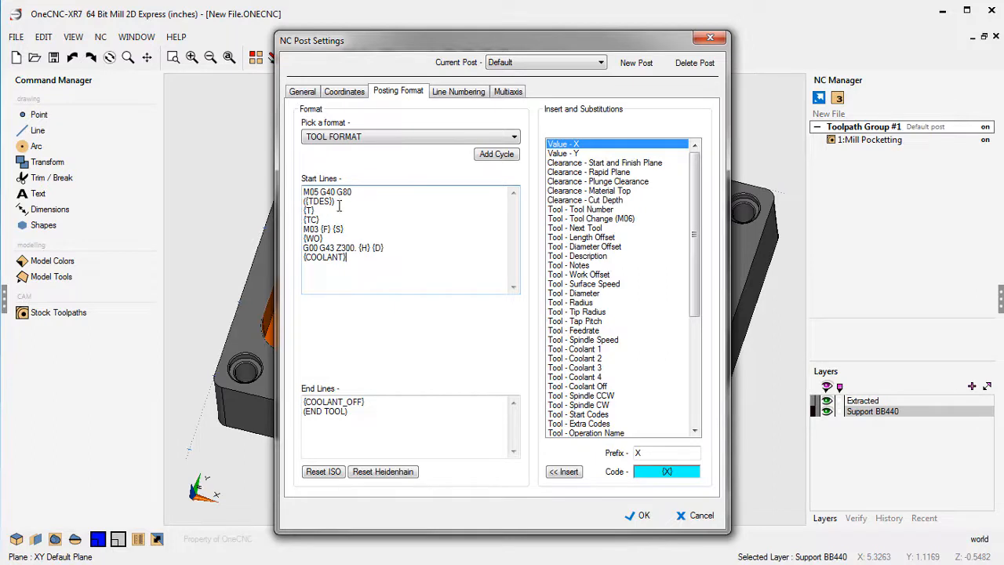
drag(336, 202, 300, 225)
Insert the CV 1 Option 1 code {V1CUSTOM} on a new start line below M03 {F} {S}.
key(Return)
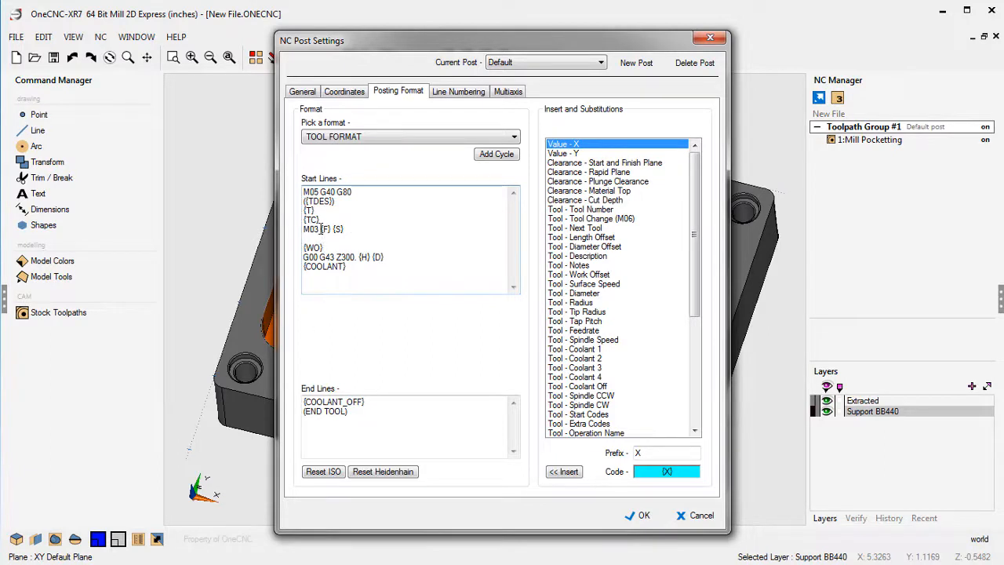
key(Up)
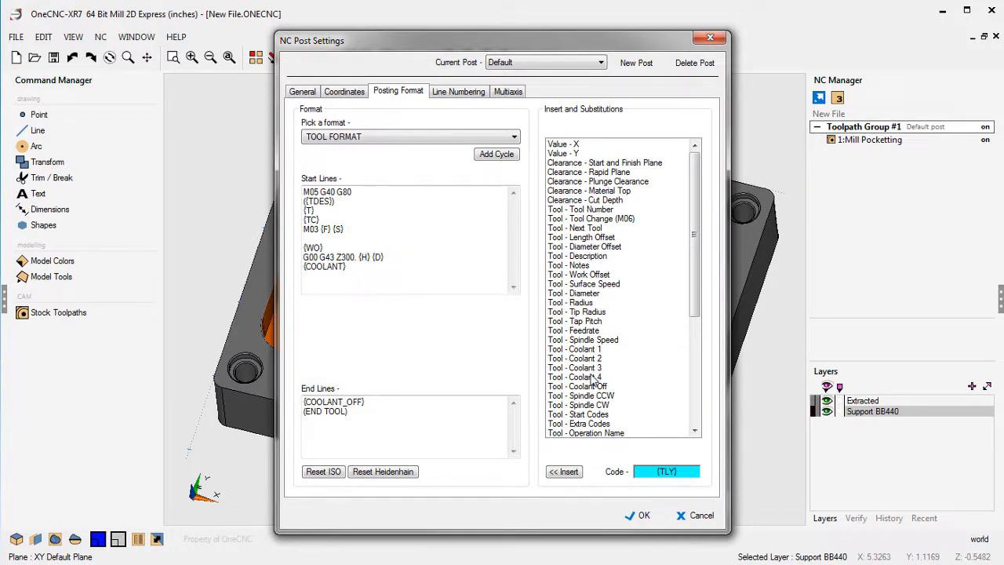
drag(694, 296, 687, 417)
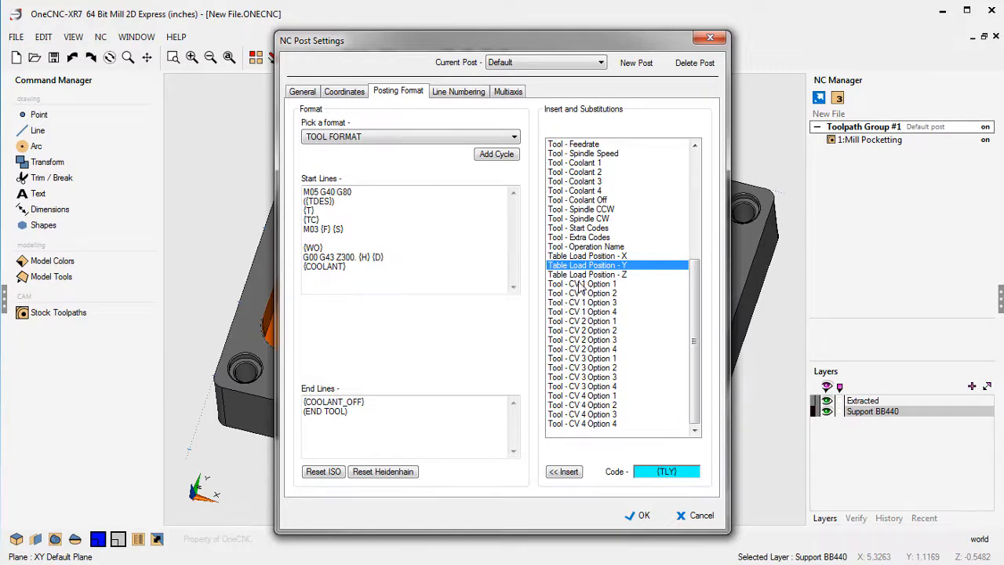
click(307, 237)
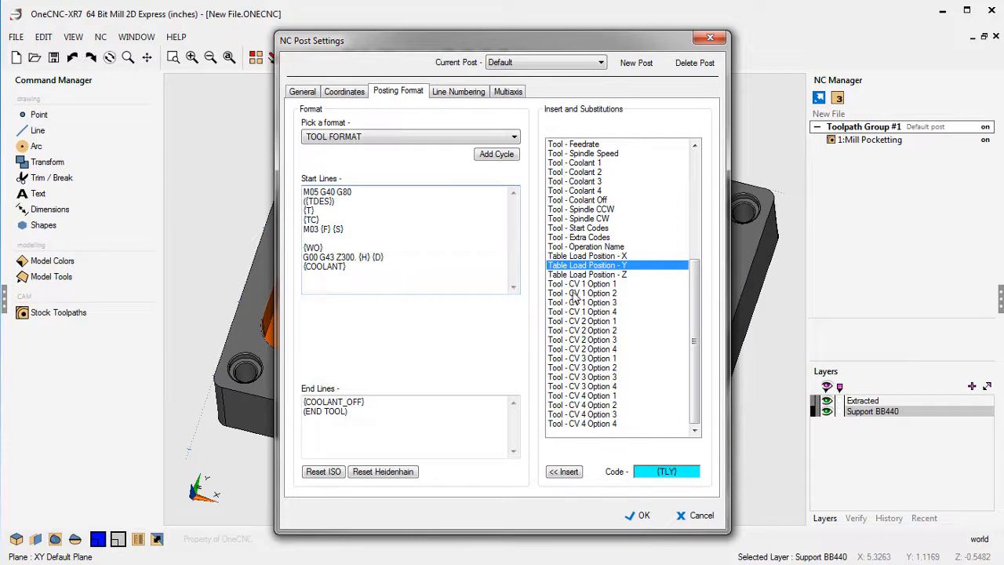
click(582, 285)
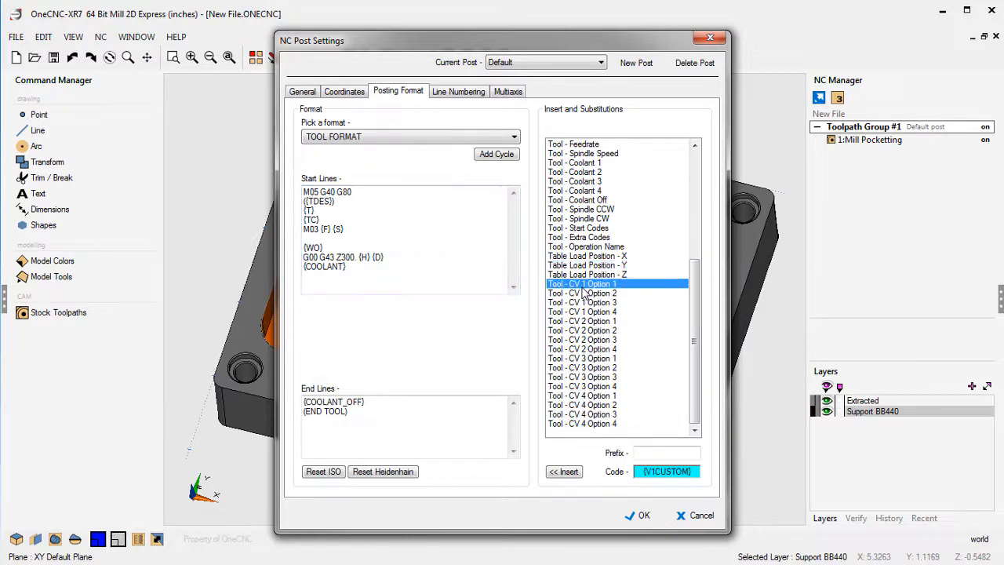
click(565, 472)
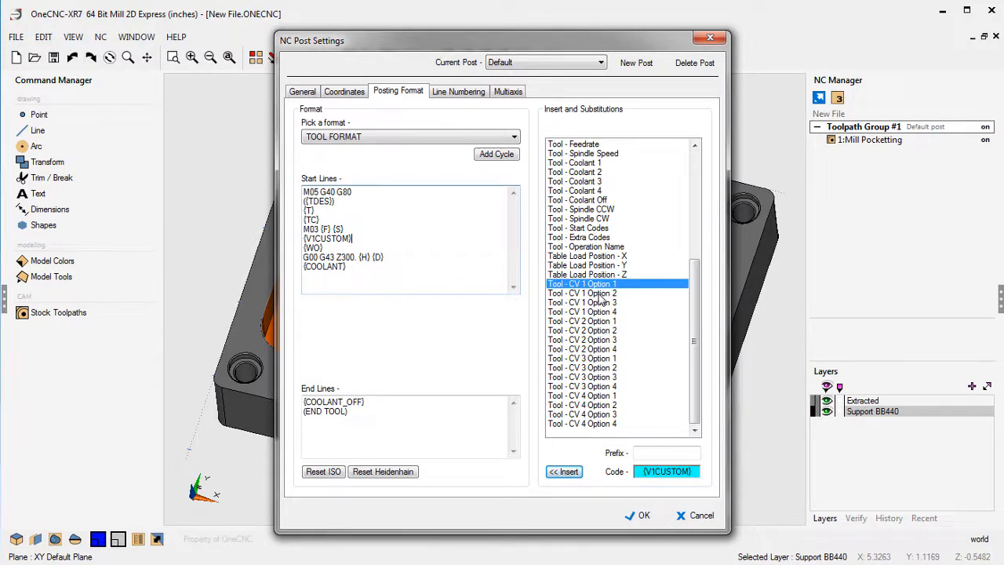
Set the prefix to M68 for CV 1 Option 1 and to M69 for CV 1 Option 2.
click(640, 452)
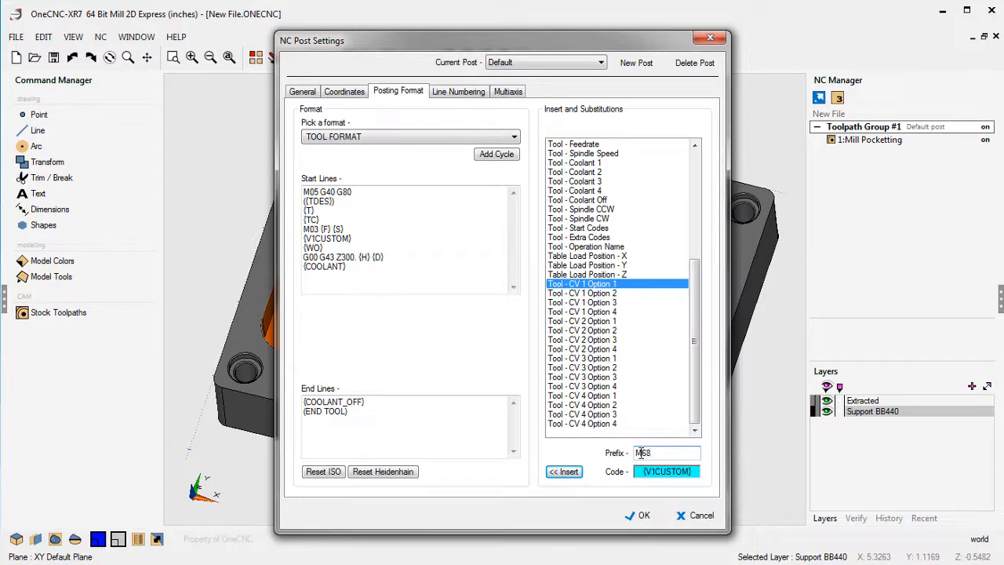
click(591, 293)
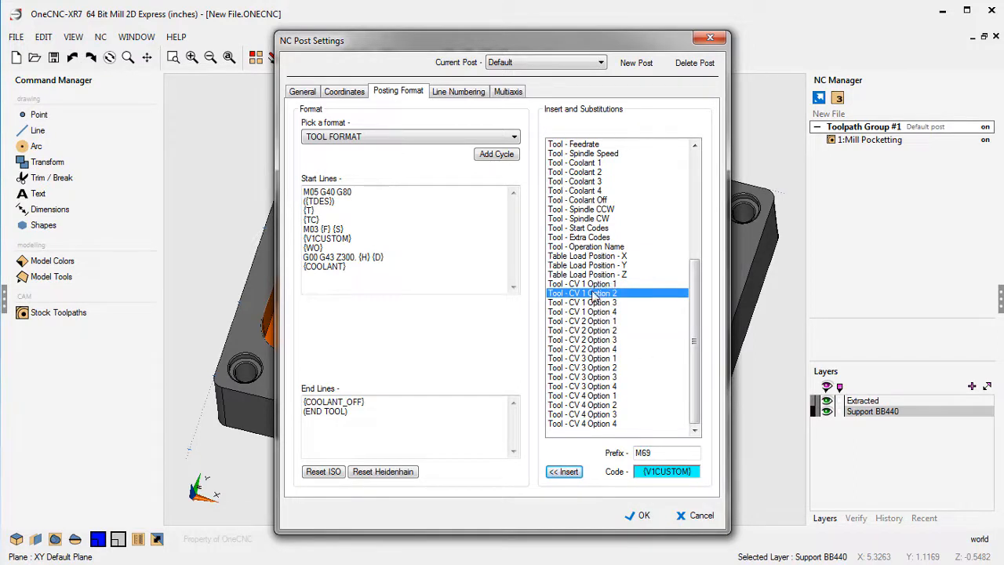
Try adding a second {V1CUSTOM} start line for CV 1 Option 2 below the first, and remove the duplicate line.
drag(353, 238, 304, 238)
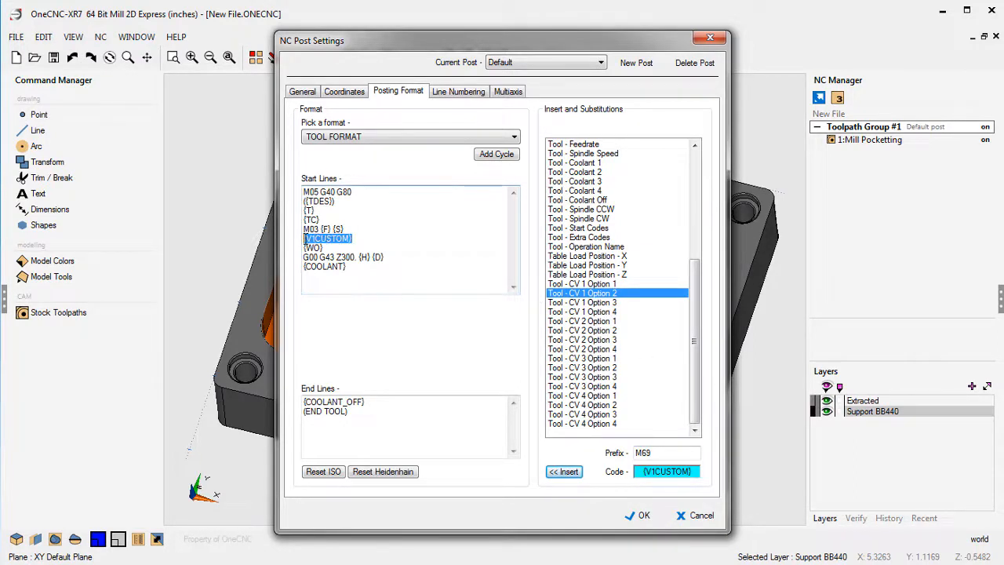
click(361, 237)
key(Return)
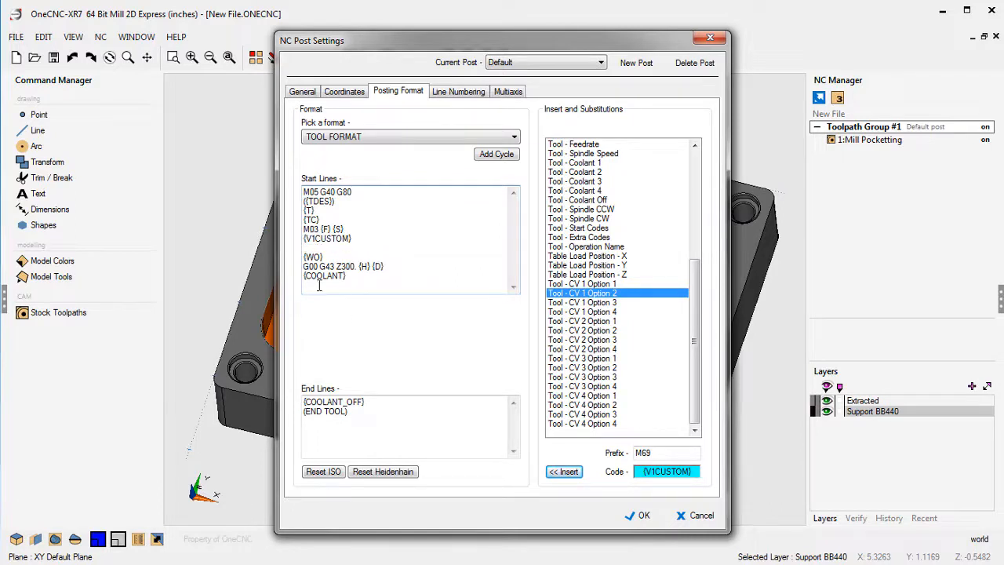
click(568, 469)
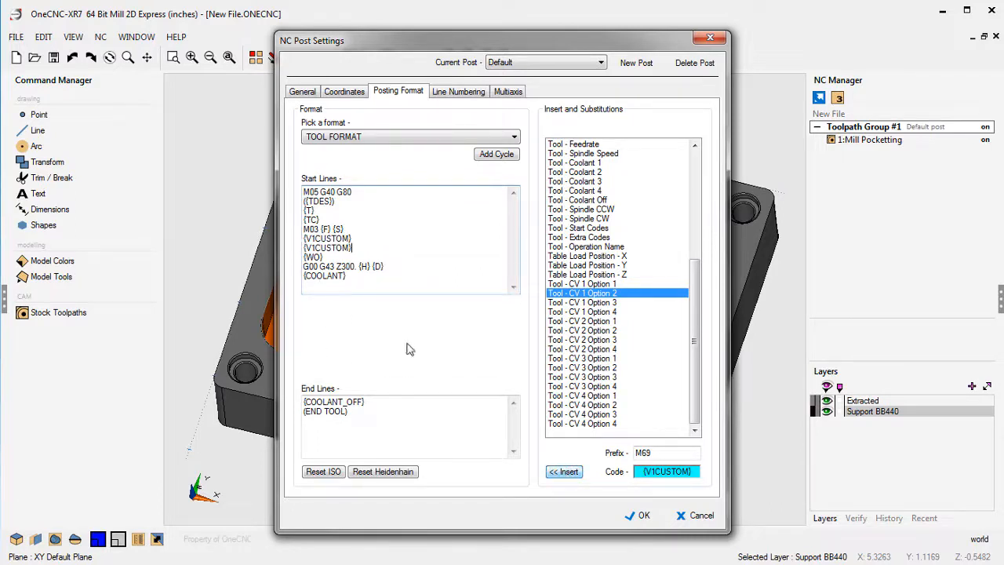
drag(361, 247, 294, 247)
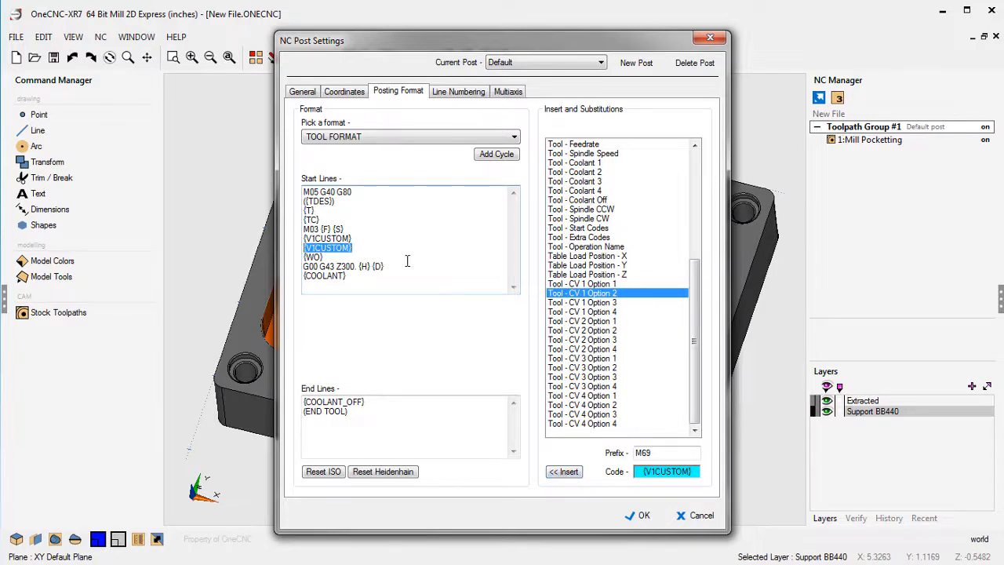
key(Delete)
key(Delete)
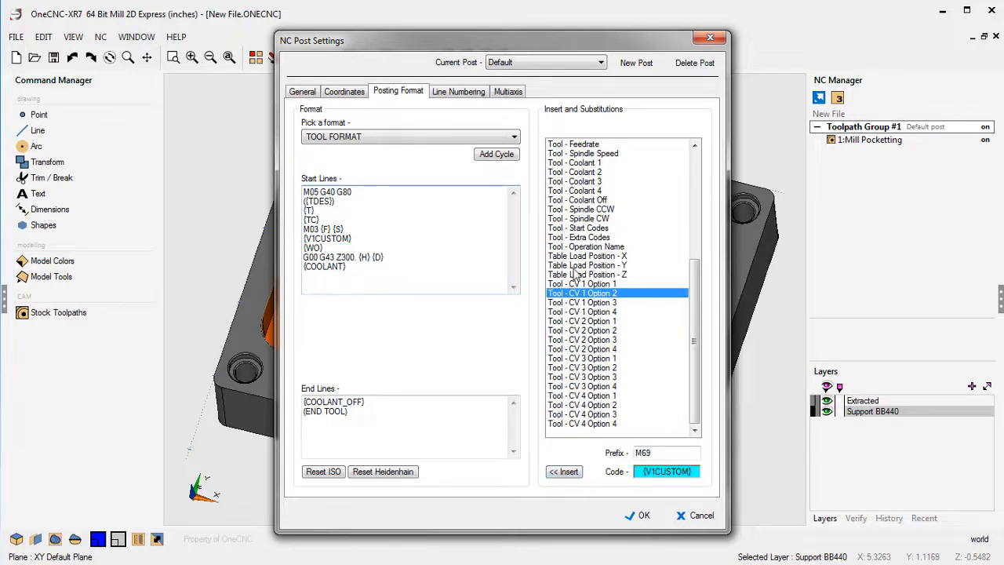
Extend the CV 1 Option 1 prefix with a comment so it reads M68 (Chip Conveyor On).
click(593, 284)
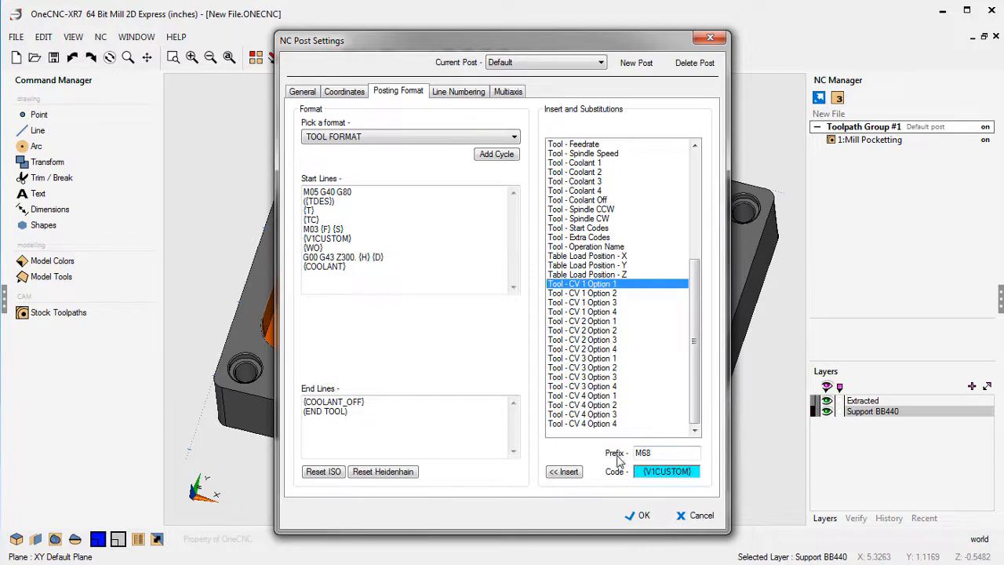
drag(655, 452, 632, 452)
click(664, 452)
text((Chip Conveyor On)
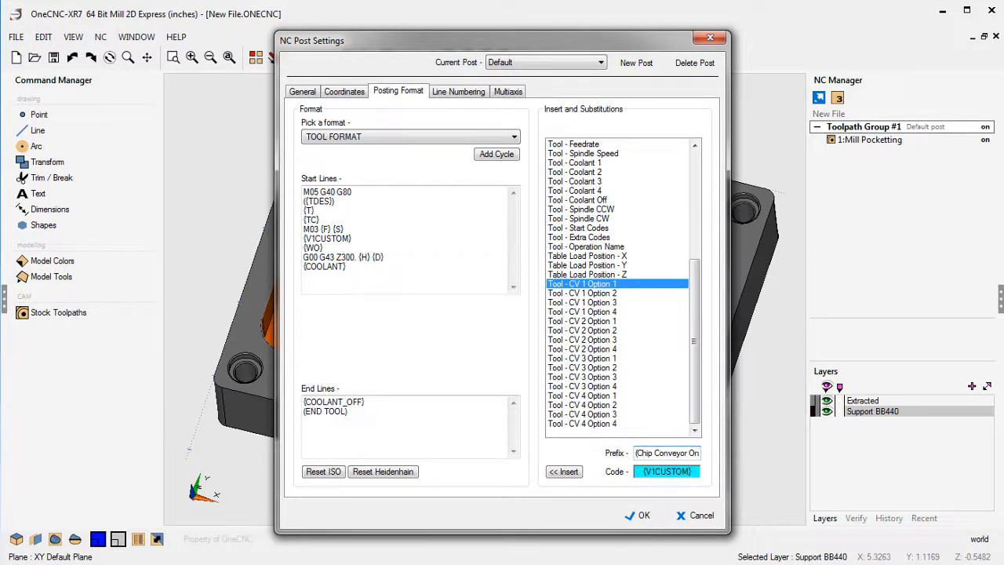
text())
Extend the CV 1 Option 2 prefix with a comment so it reads M69 (Chip Conveyor Off).
click(615, 294)
click(678, 453)
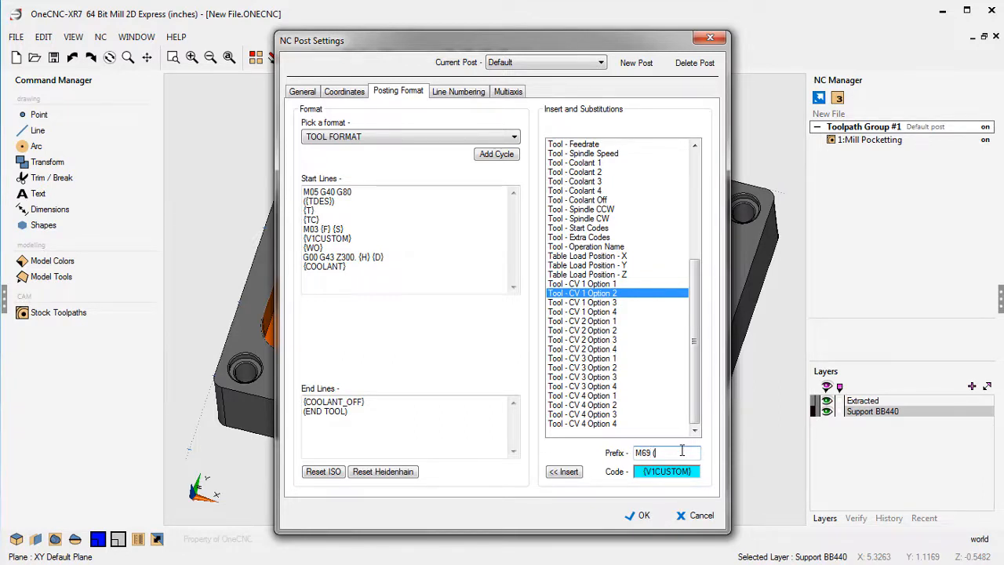
text(()
text(Chip Conveyor On)
text())
key(BackSpace)
key(Home)
key(End)
key(Home)
key(Left)
Recheck the prefixes of CV 1 Option 1 and Option 2, save the post settings and leave NC Processing.
click(605, 285)
click(605, 293)
click(604, 284)
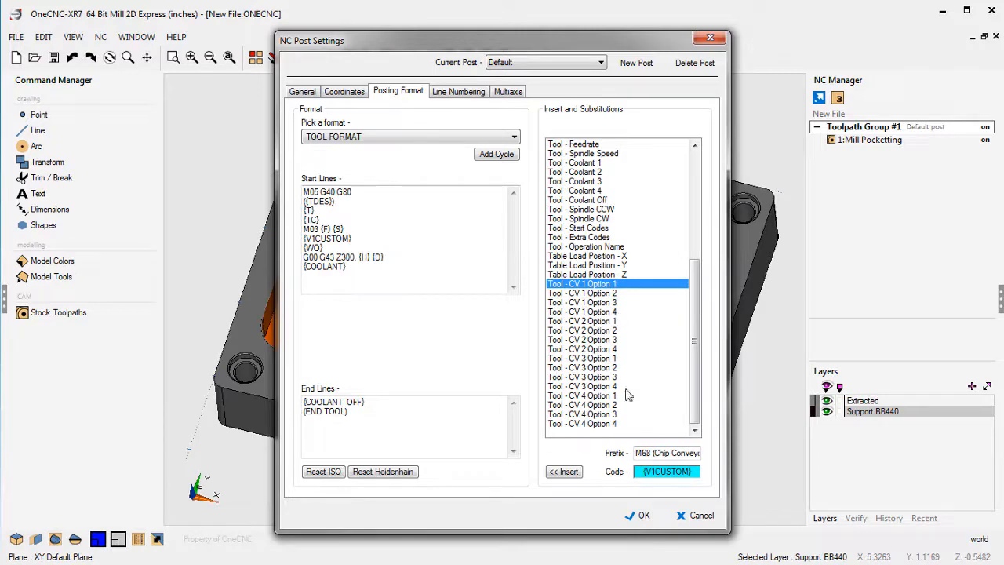
click(642, 515)
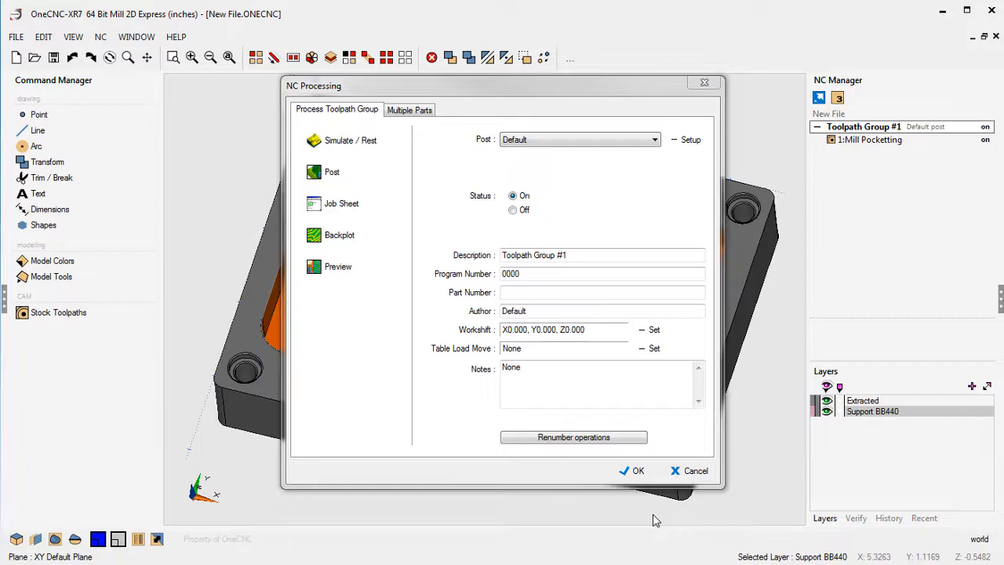
click(690, 471)
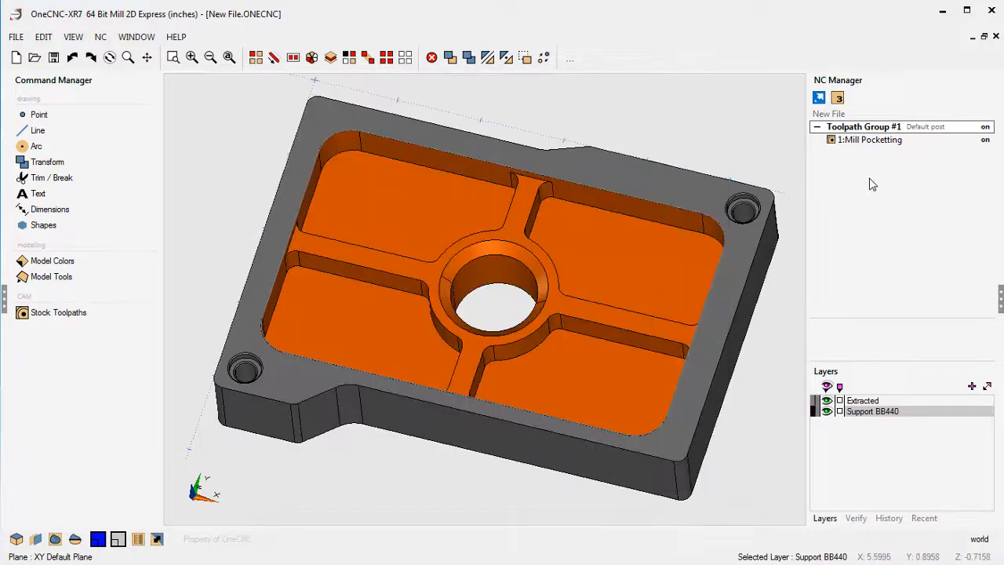
Edit the Mill Pocketting operation to set V1 to Chip Conveyor On, keeping all other pocketing settings.
double_click(853, 141)
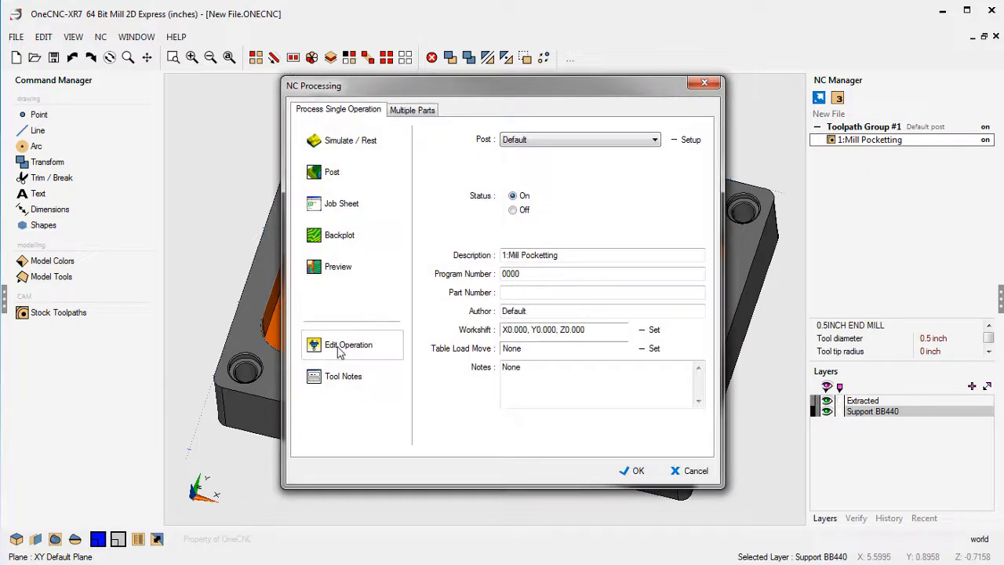
click(339, 350)
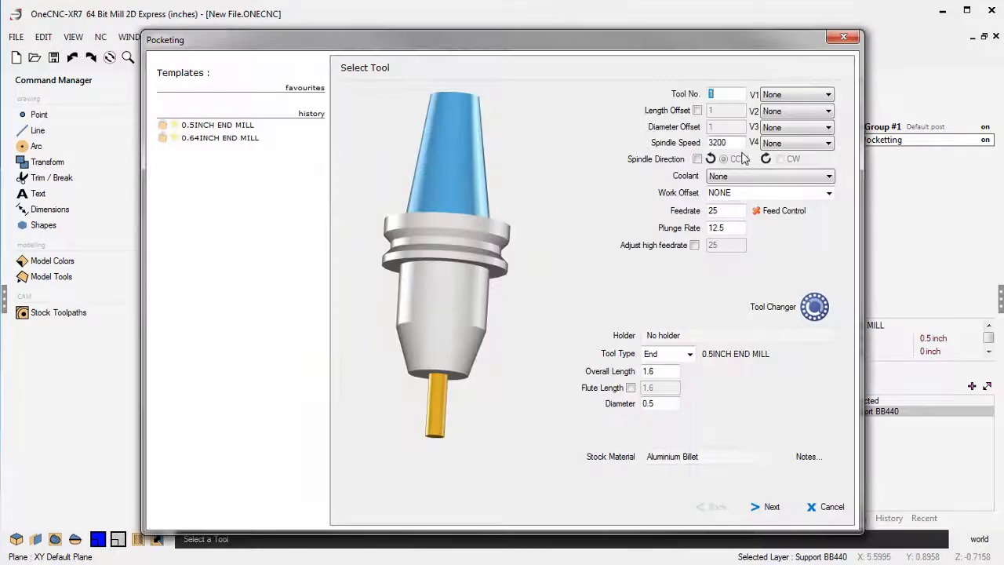
click(796, 95)
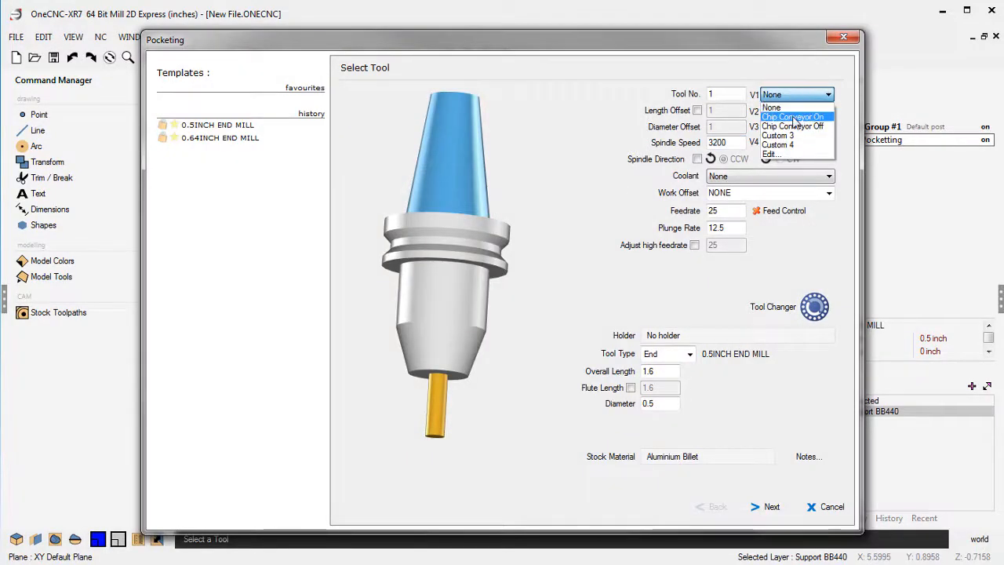
click(793, 118)
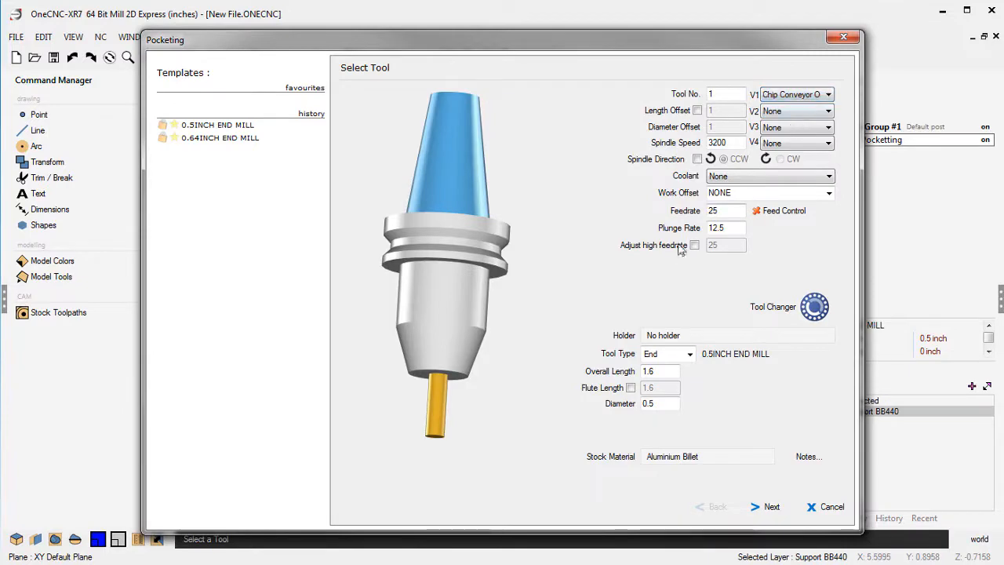
click(770, 507)
click(770, 507)
click(770, 506)
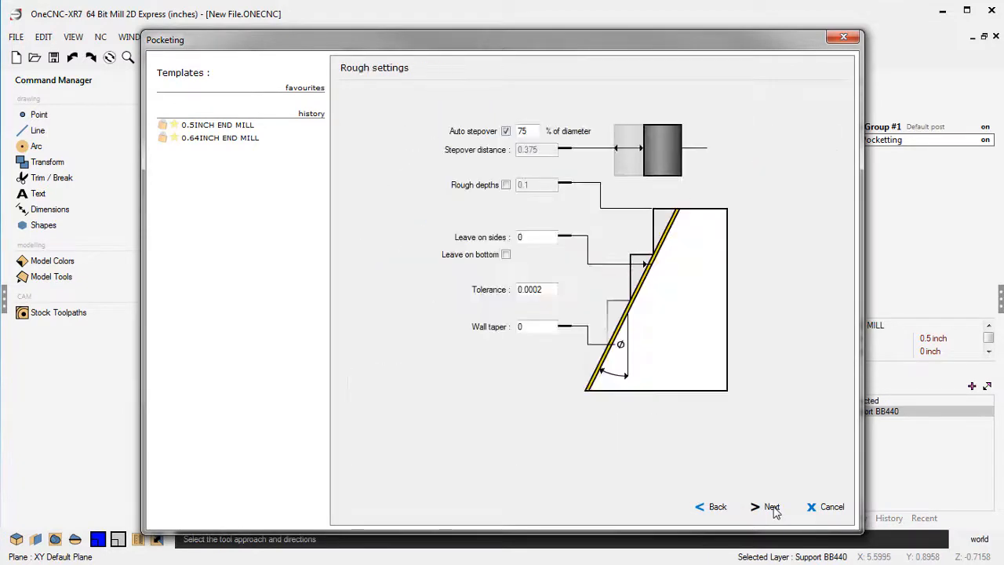
click(771, 507)
click(771, 506)
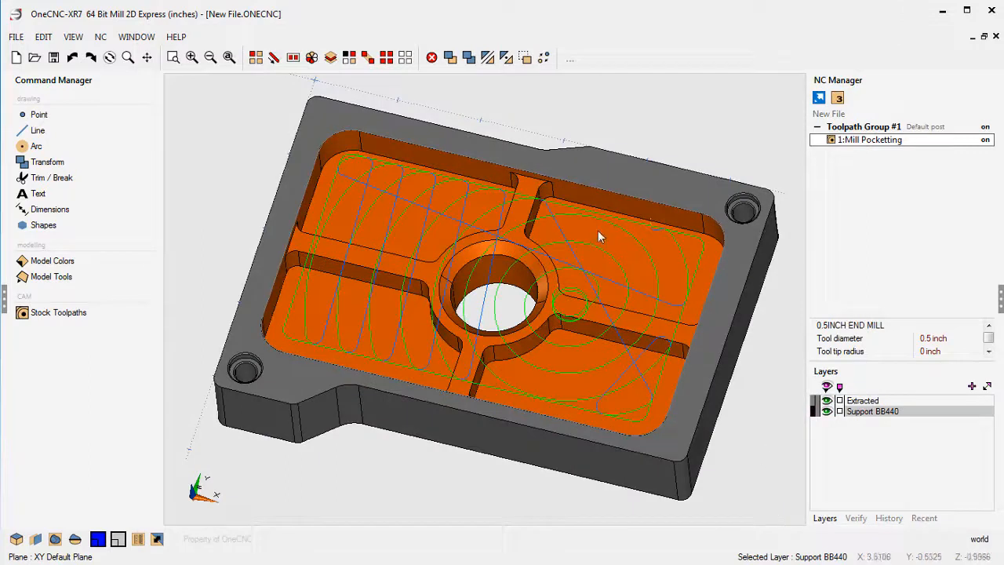
Post Toolpath Group #1 with the Default post, replacing New File on the desktop, and check the chip conveyor code in the NC program.
click(872, 128)
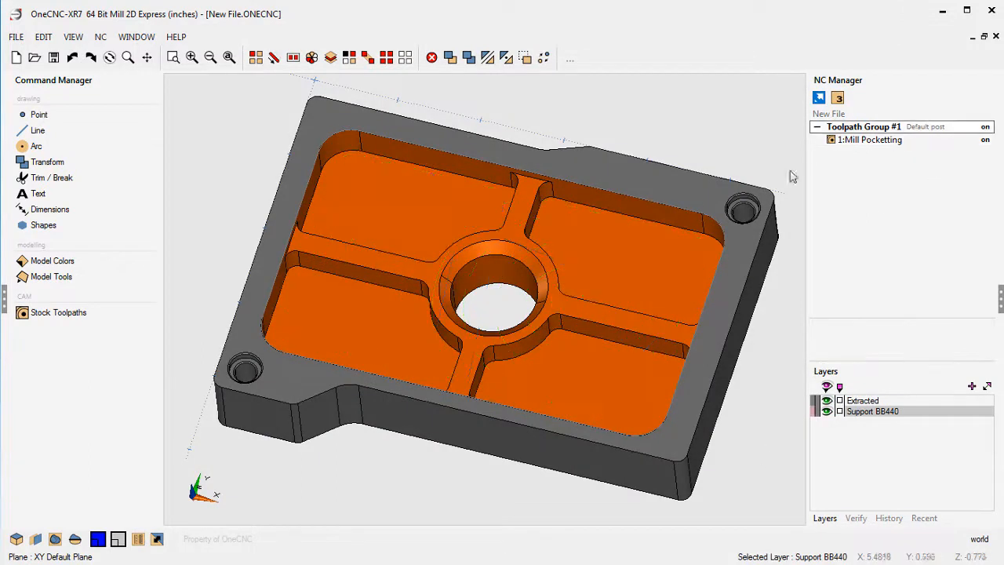
right_click(889, 131)
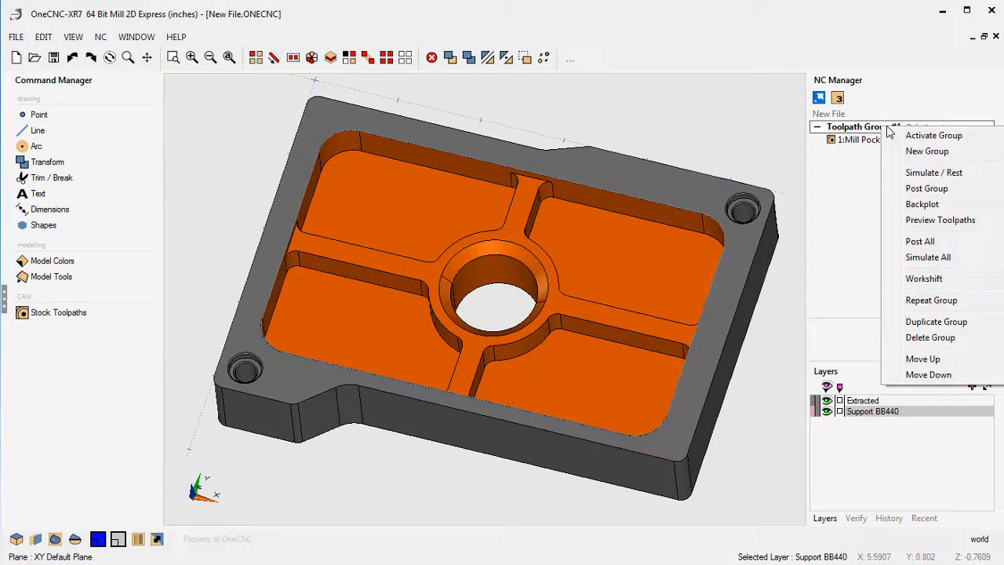
click(922, 189)
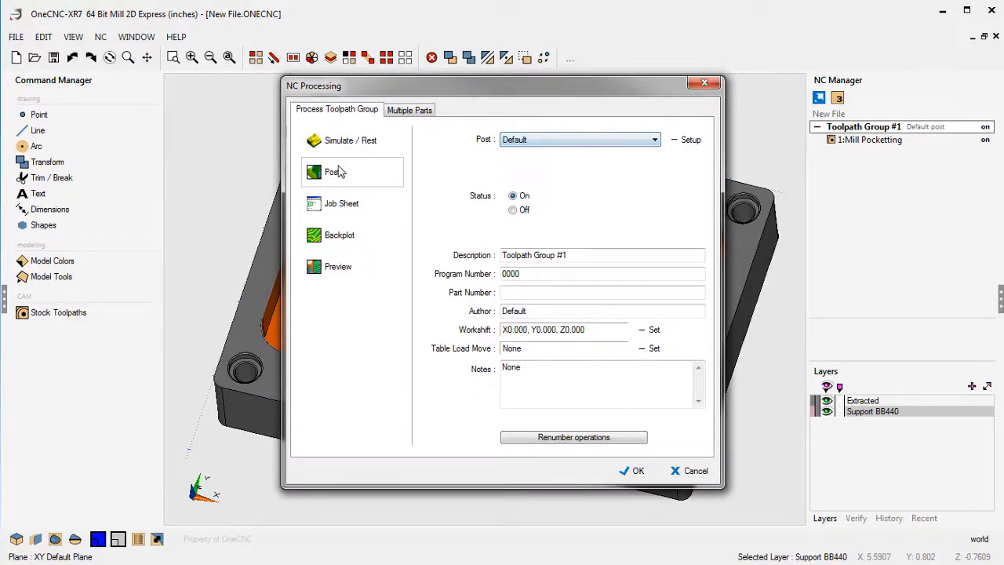
click(340, 171)
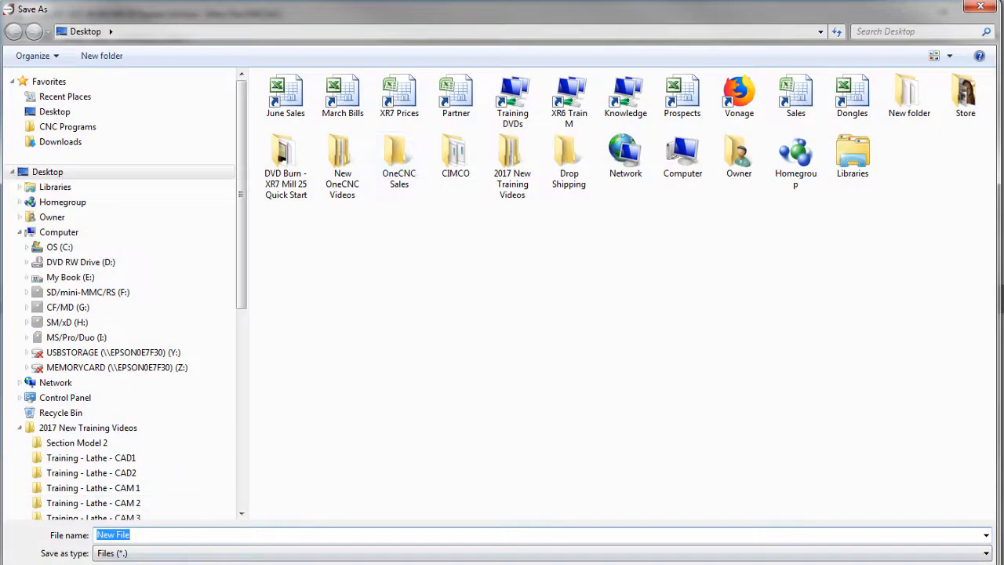
key(Return)
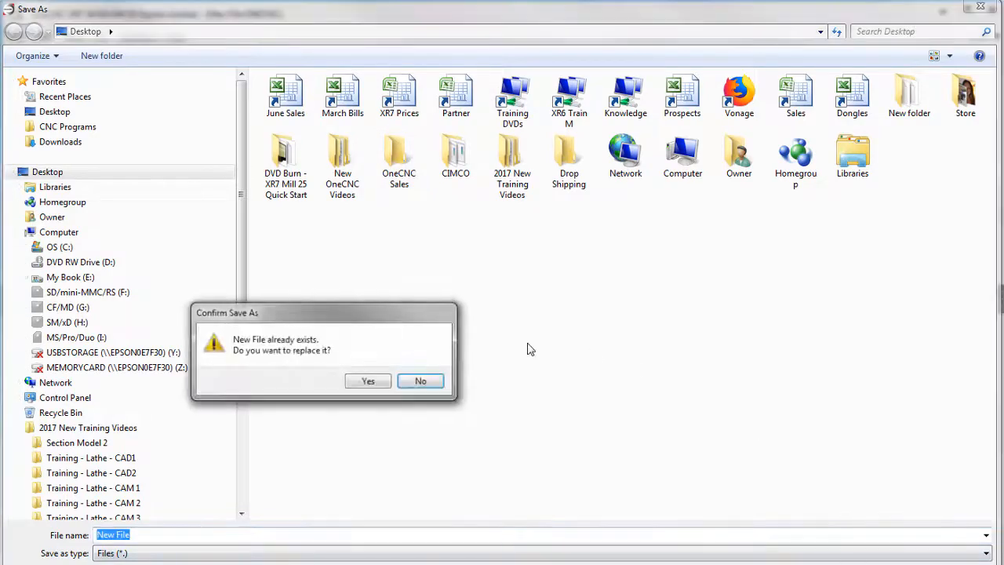
click(380, 381)
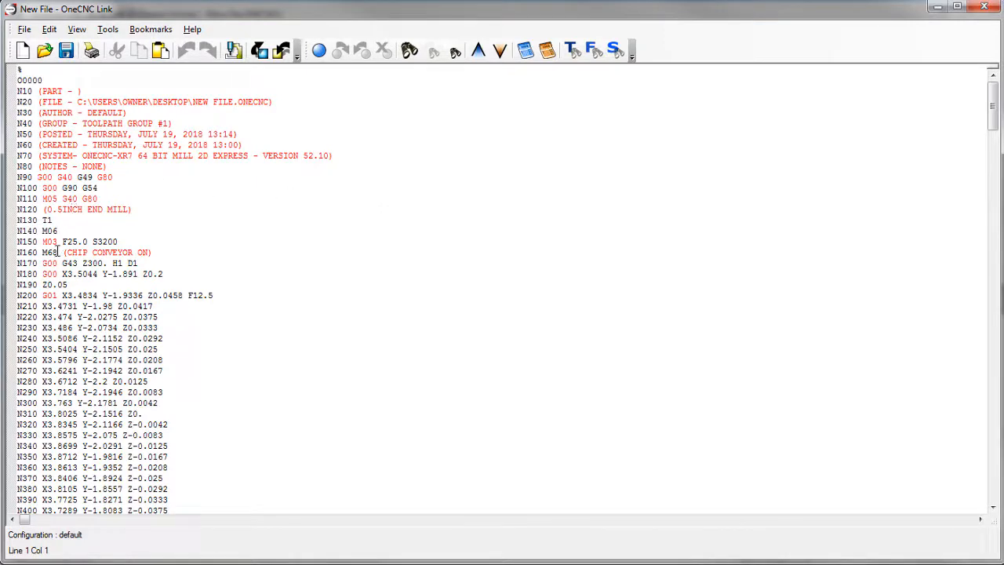
mouse_move(58, 252)
mouse_down()
mouse_move(33, 252)
mouse_move(43, 253)
mouse_up()
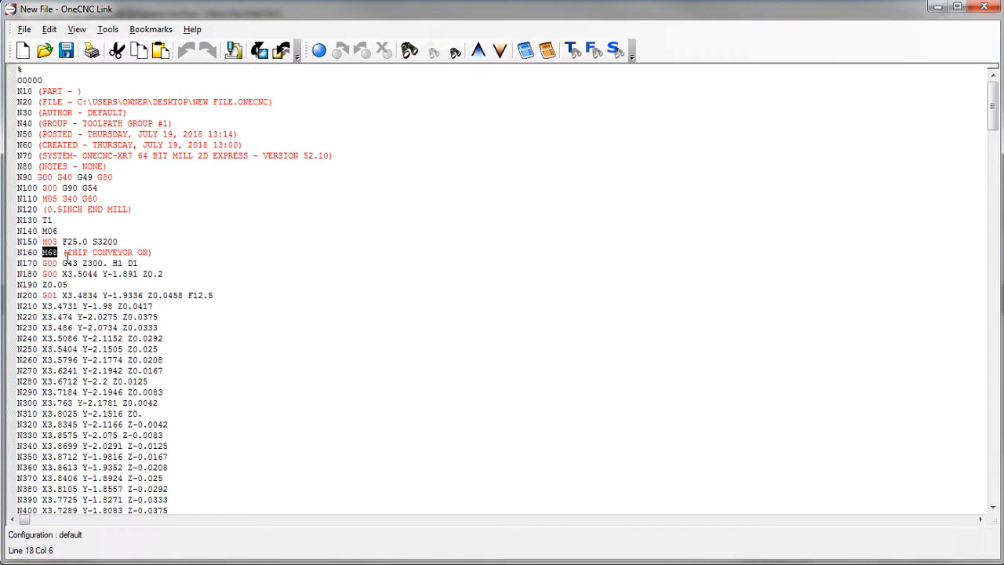
click(983, 6)
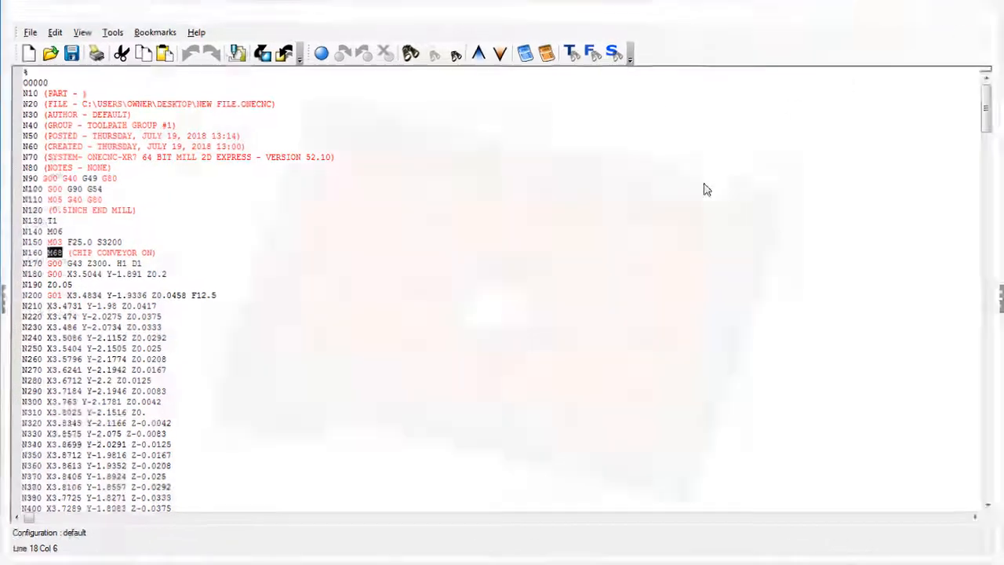
Change V1 of the Mill Pocketting operation to Chip Conveyor Off and finish the edit with the other settings kept.
double_click(870, 141)
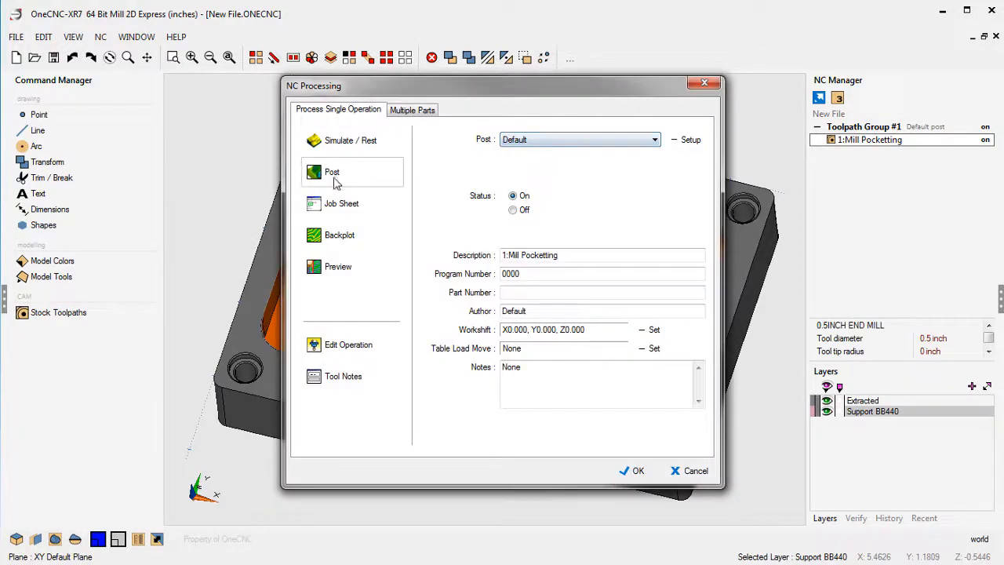
click(342, 346)
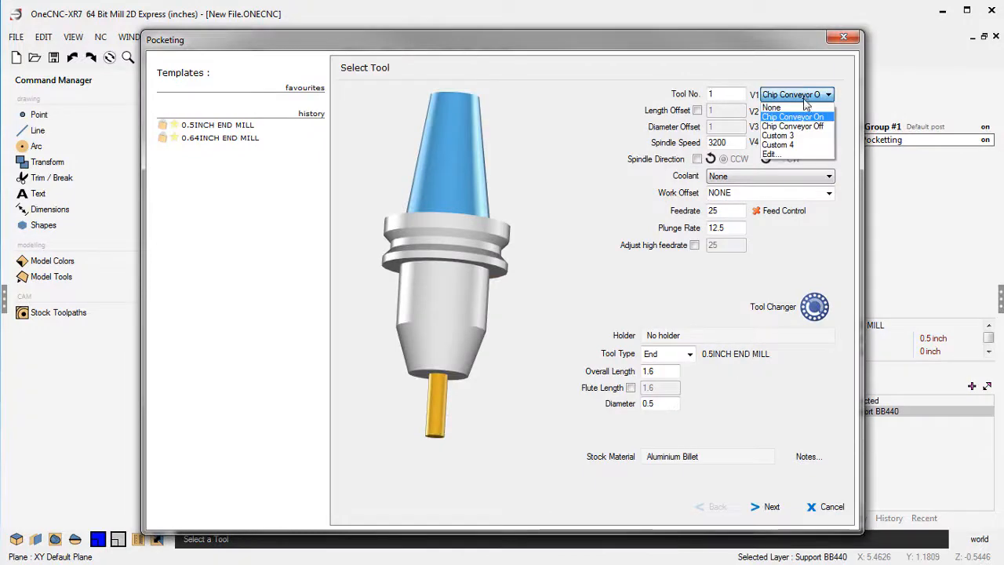
click(801, 127)
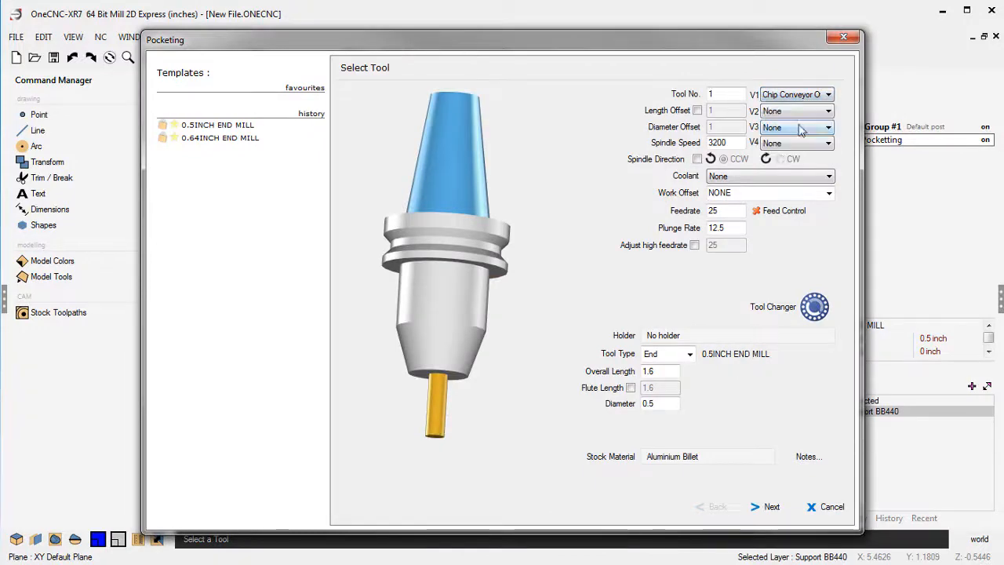
click(771, 507)
click(770, 506)
click(771, 506)
click(771, 506)
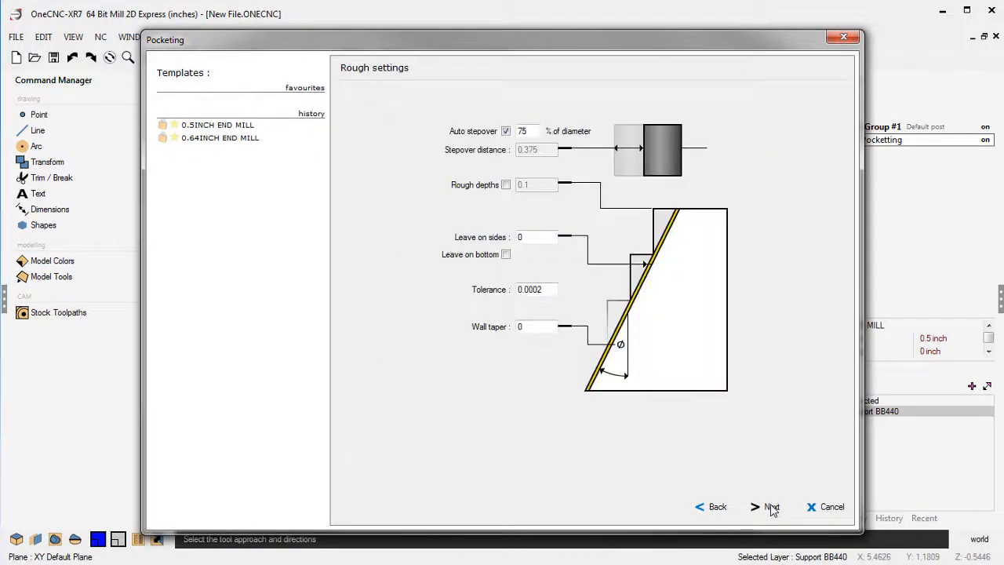
click(771, 506)
click(771, 506)
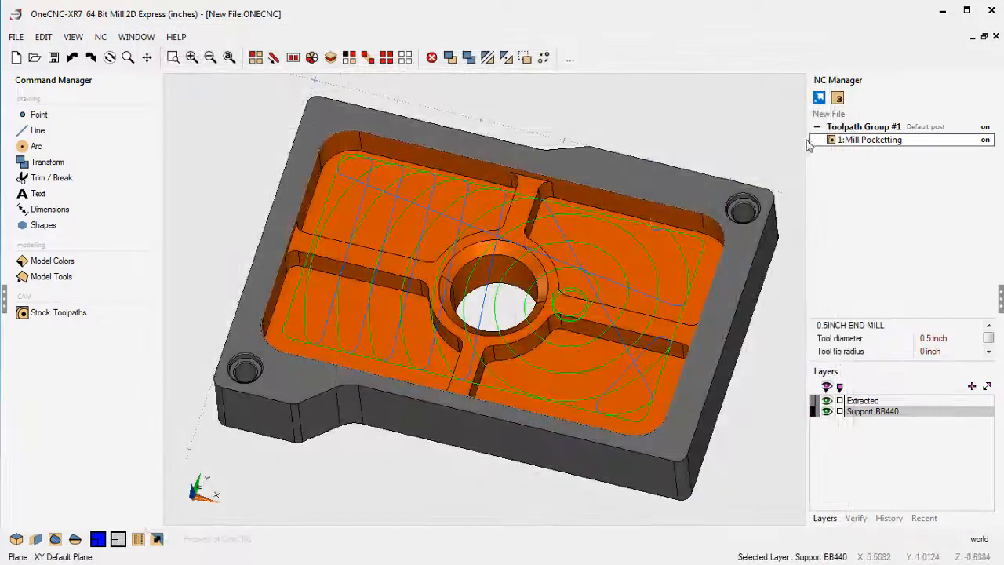
Post the Mill Pocketting operation on its own, replacing New File on the desktop, and review the chip conveyor line in the code.
right_click(860, 141)
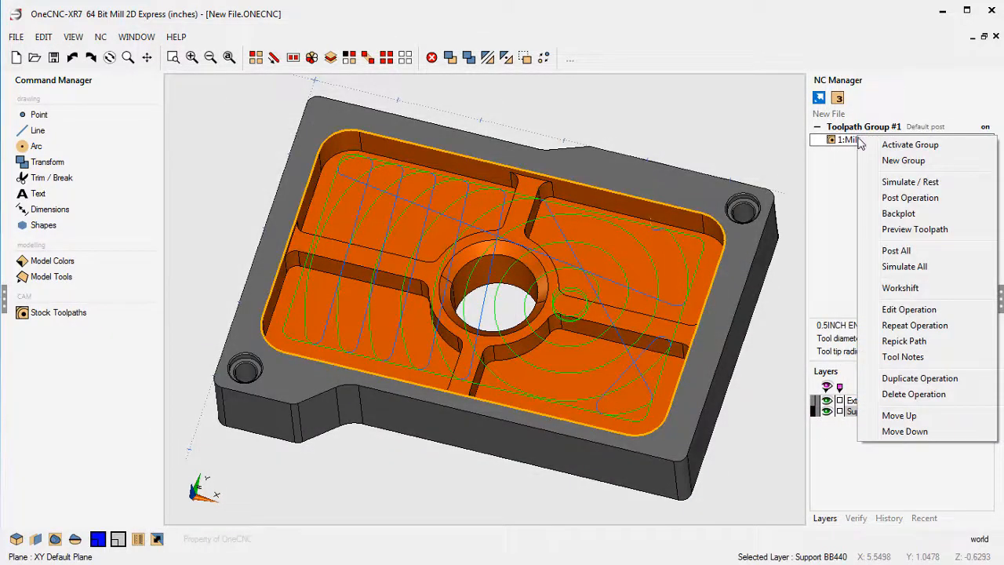
click(892, 198)
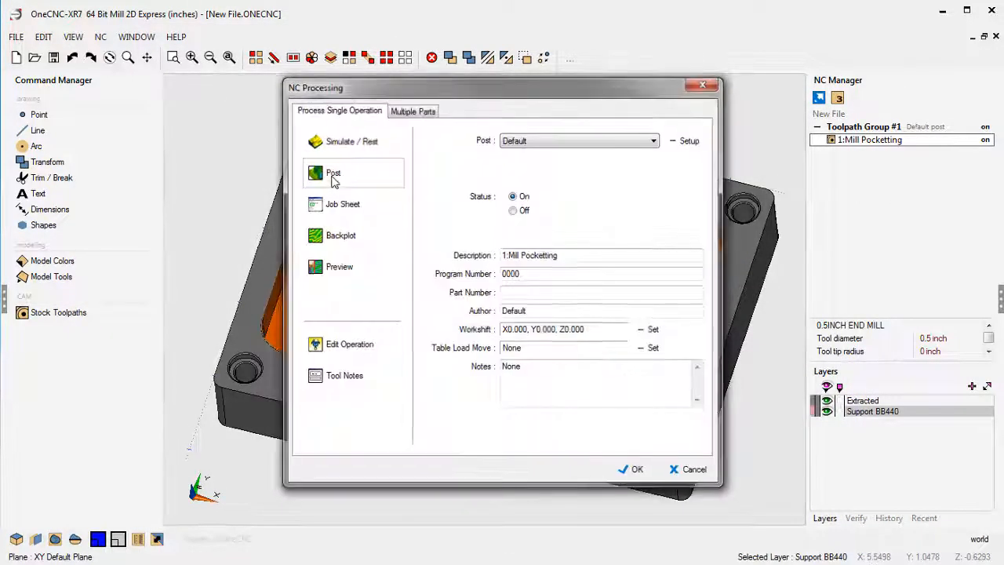
click(333, 174)
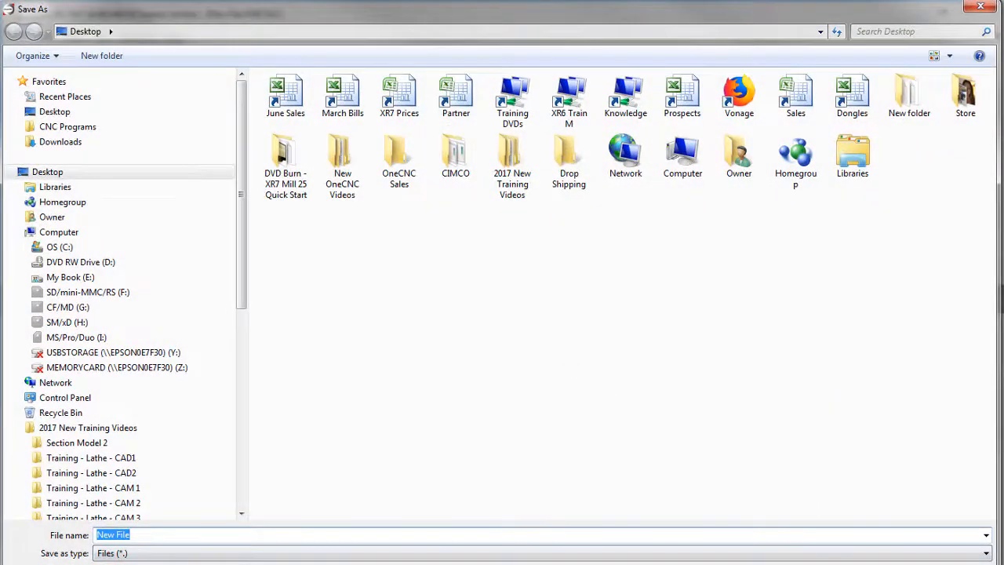
key(Return)
click(366, 381)
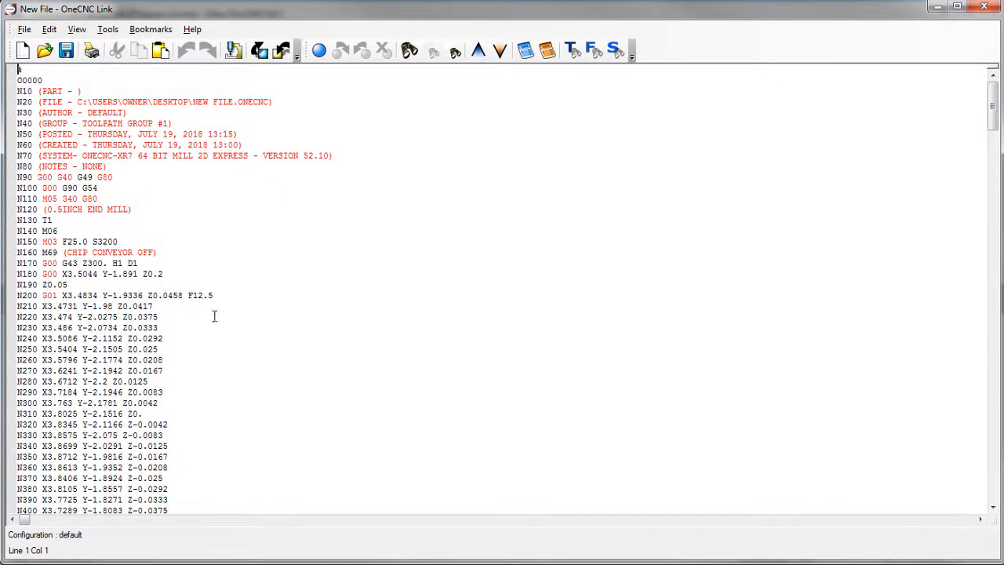
click(983, 7)
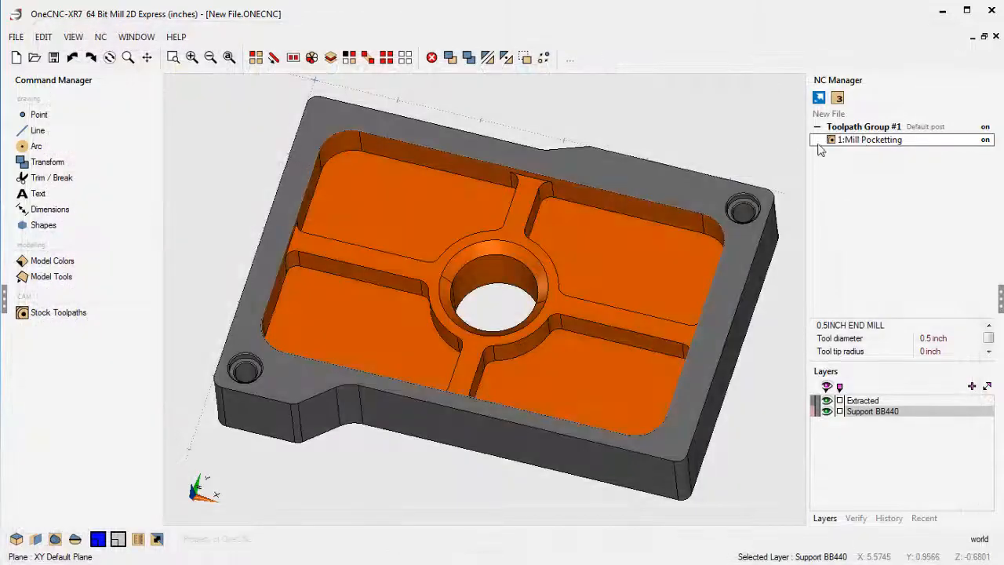
Reset V1 of the Mill Pocketting operation to None and finish the edit with the other pocketing settings kept.
double_click(860, 141)
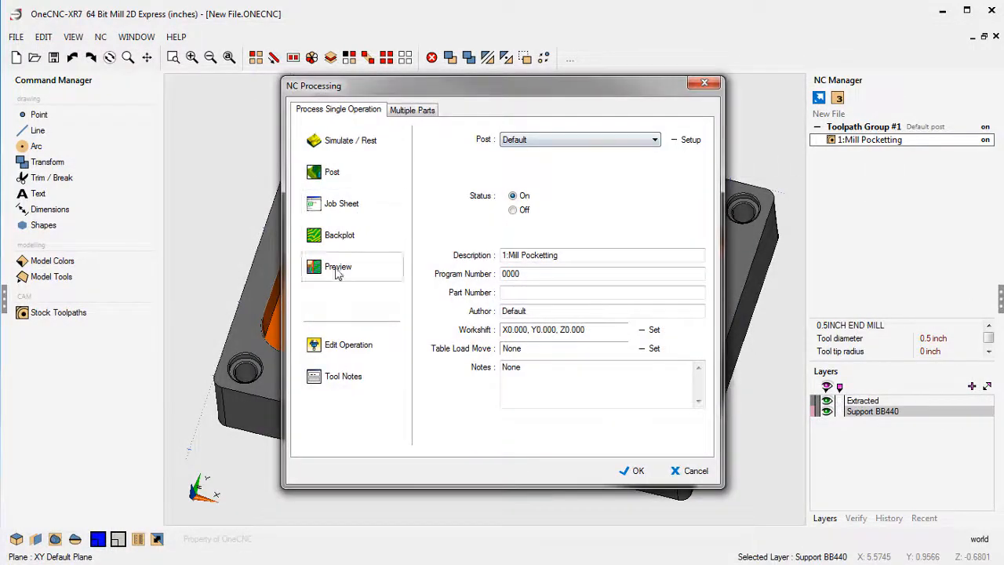
click(343, 350)
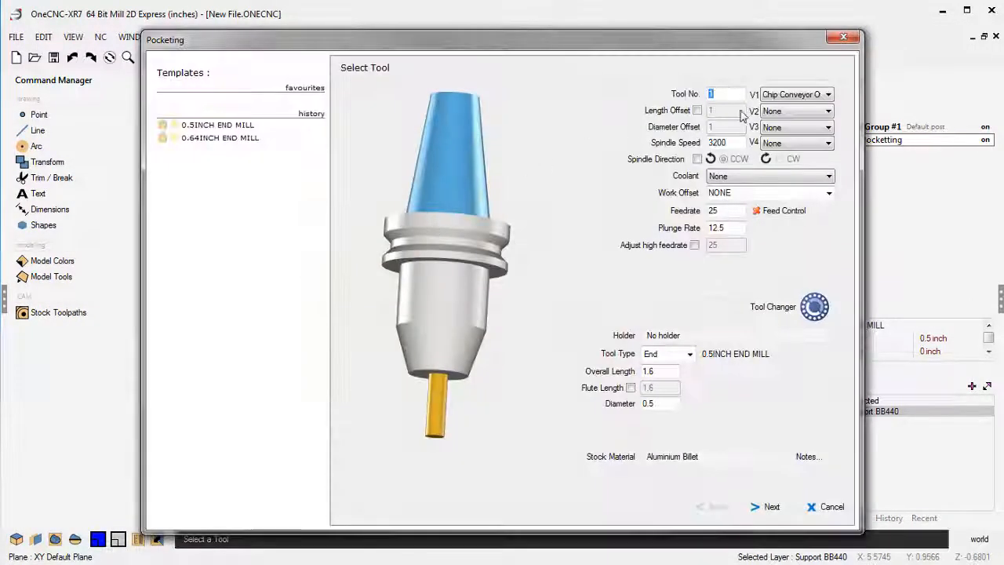
click(797, 95)
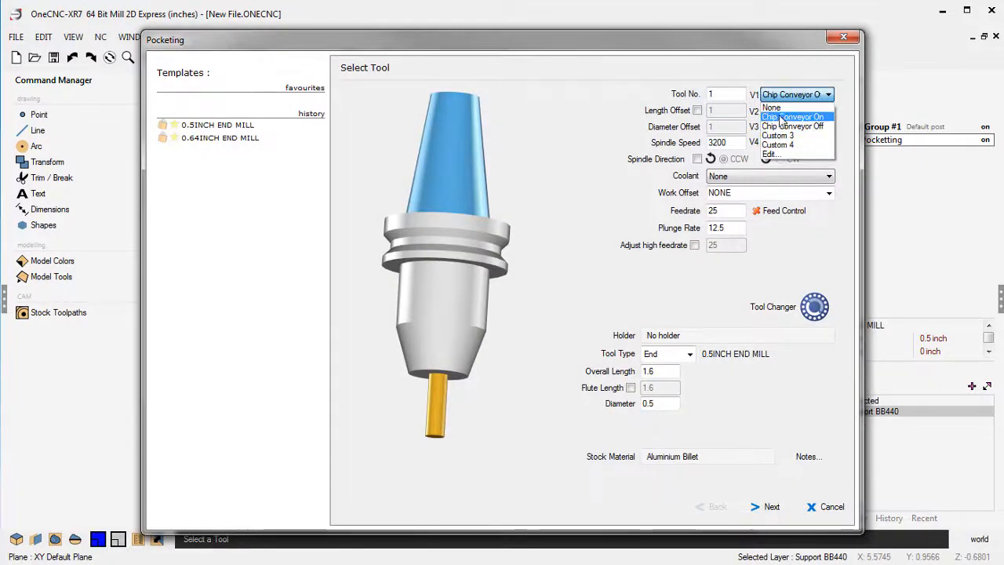
click(771, 108)
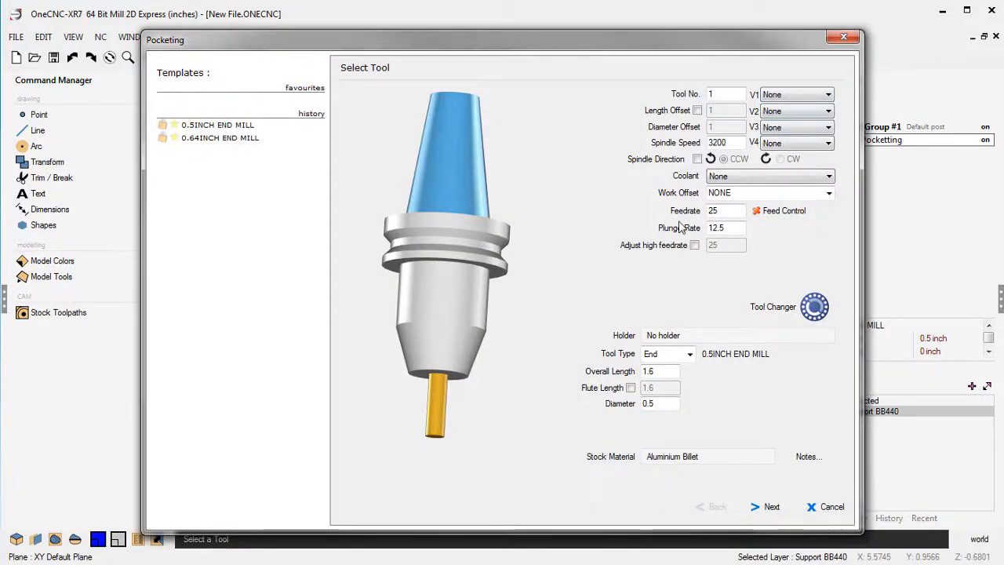
click(769, 507)
click(767, 506)
click(766, 507)
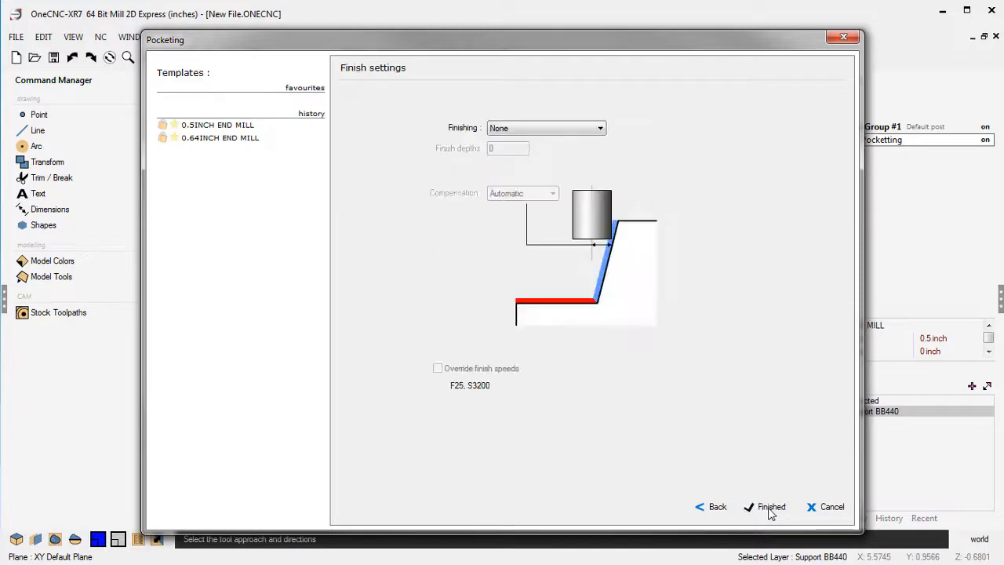
click(767, 504)
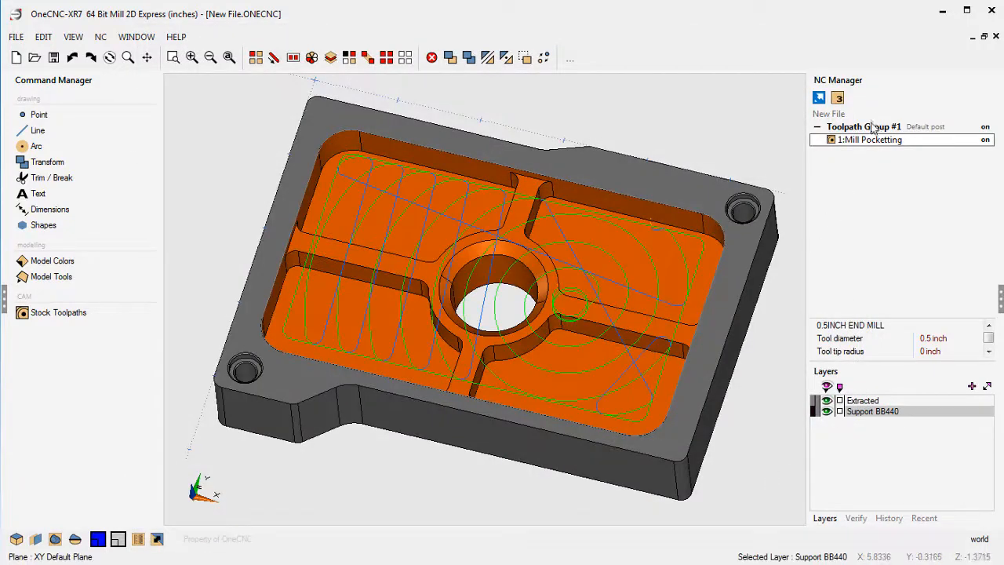
Post the Mill Pocketting operation with V1 at None, replacing New File on the desktop, and check the NC code for chip conveyor lines.
right_click(868, 144)
click(874, 199)
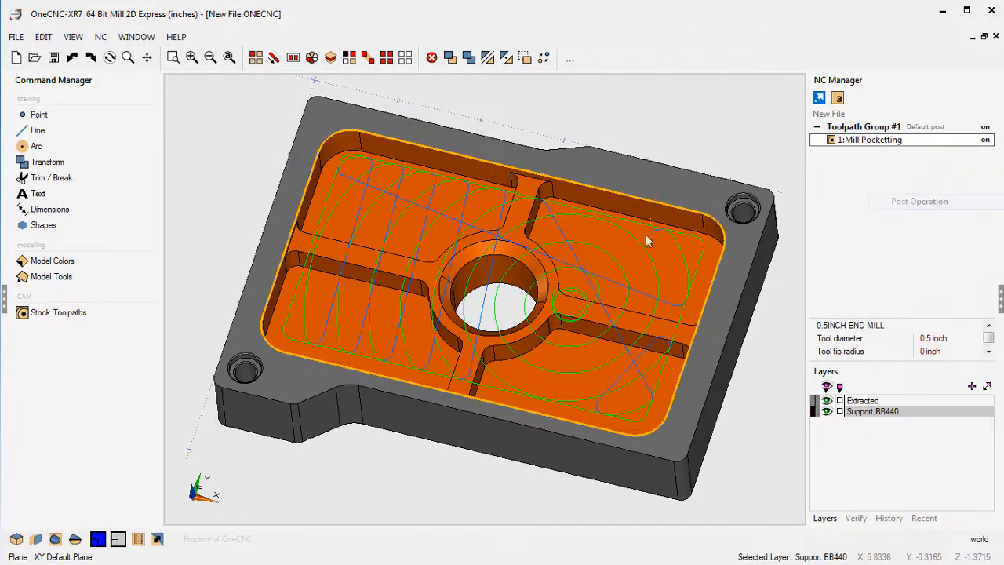
click(326, 174)
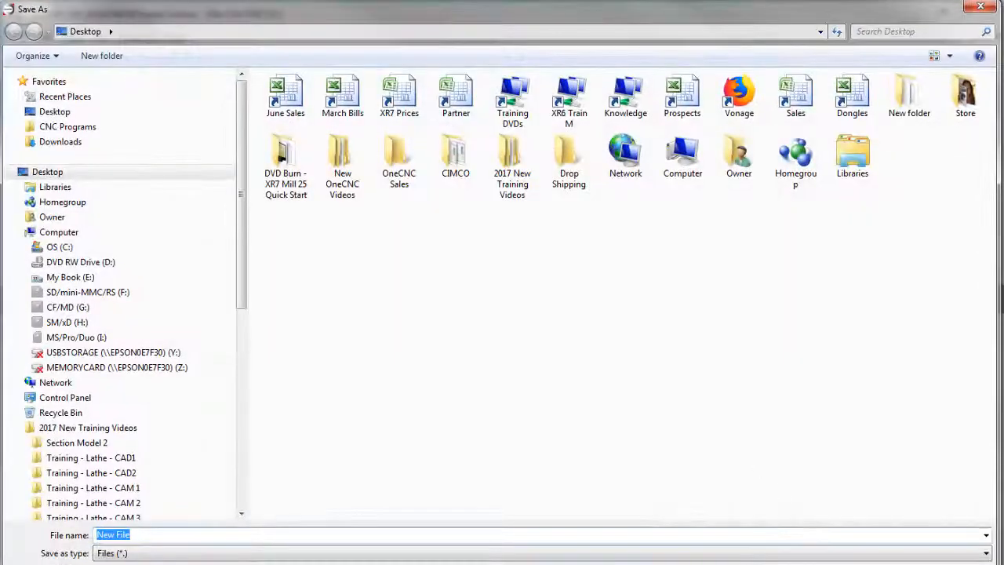
key(Return)
click(365, 381)
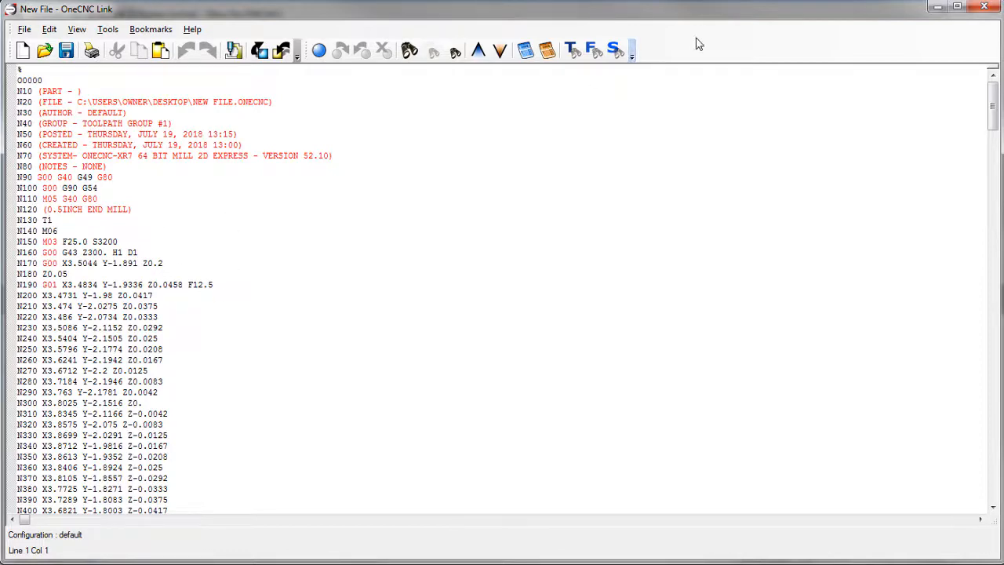
click(984, 6)
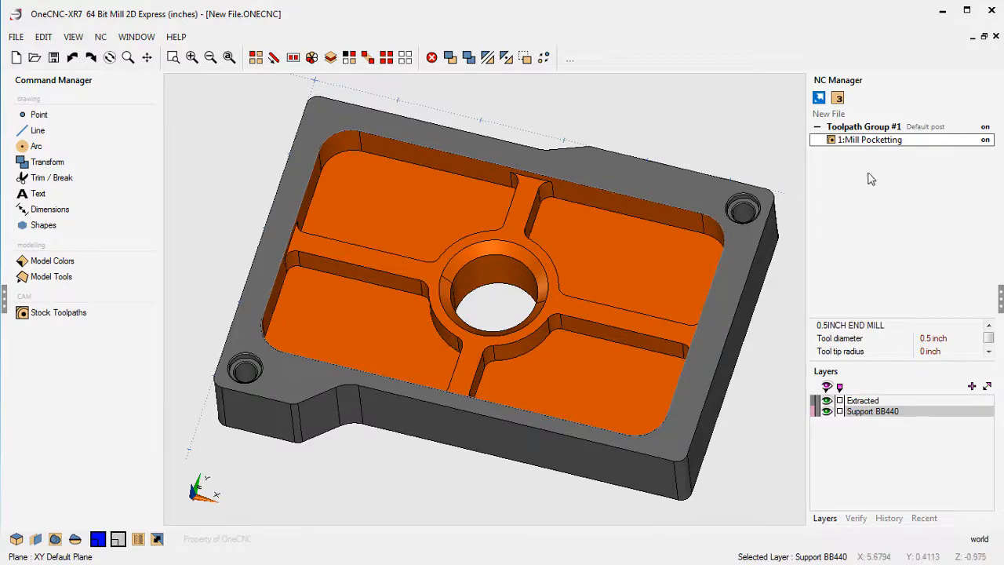
Reopen the Mill Pocketting tool settings, examine the custom options offered for V2, and move the Pocketing dialog off the NC Manager.
double_click(866, 141)
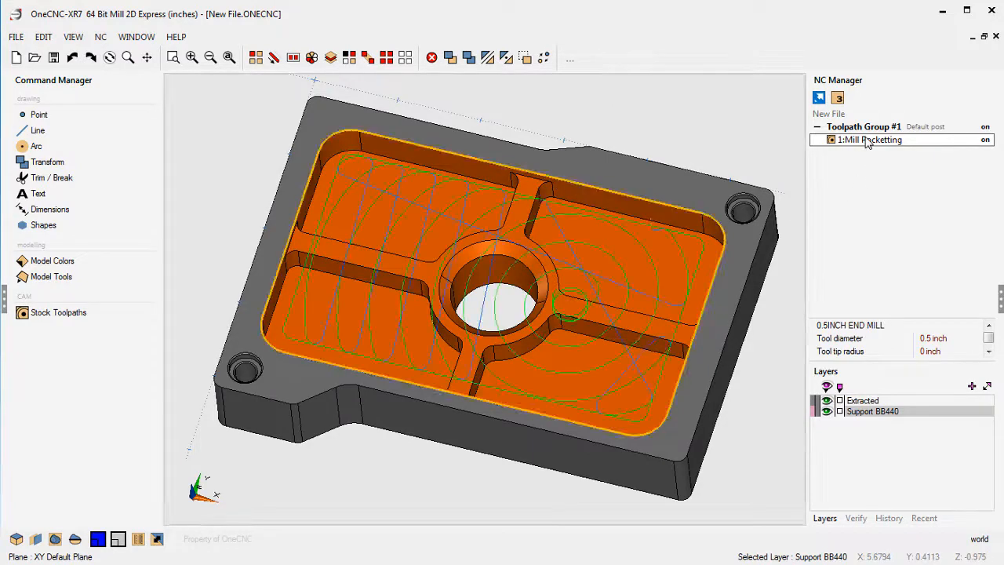
click(357, 355)
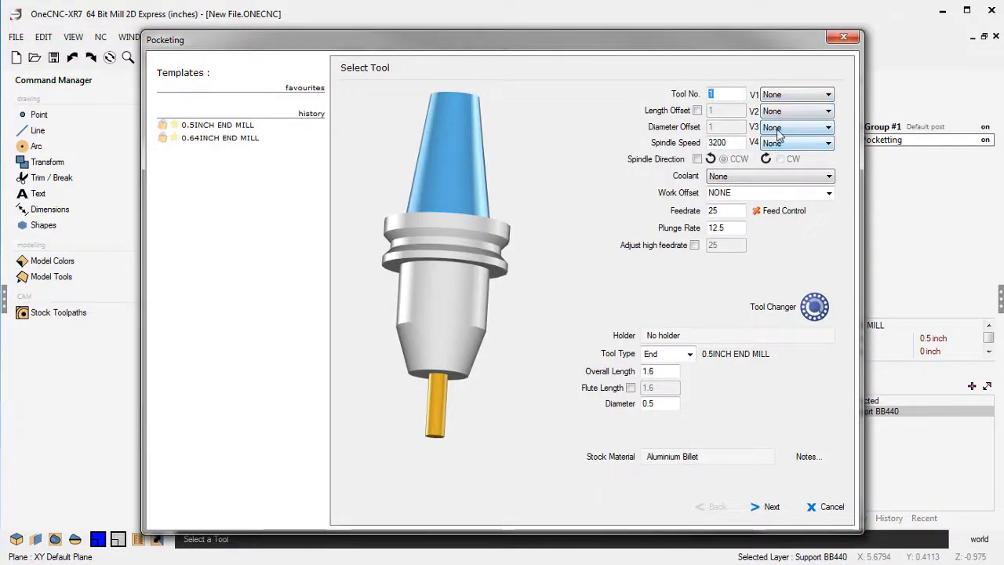
click(777, 111)
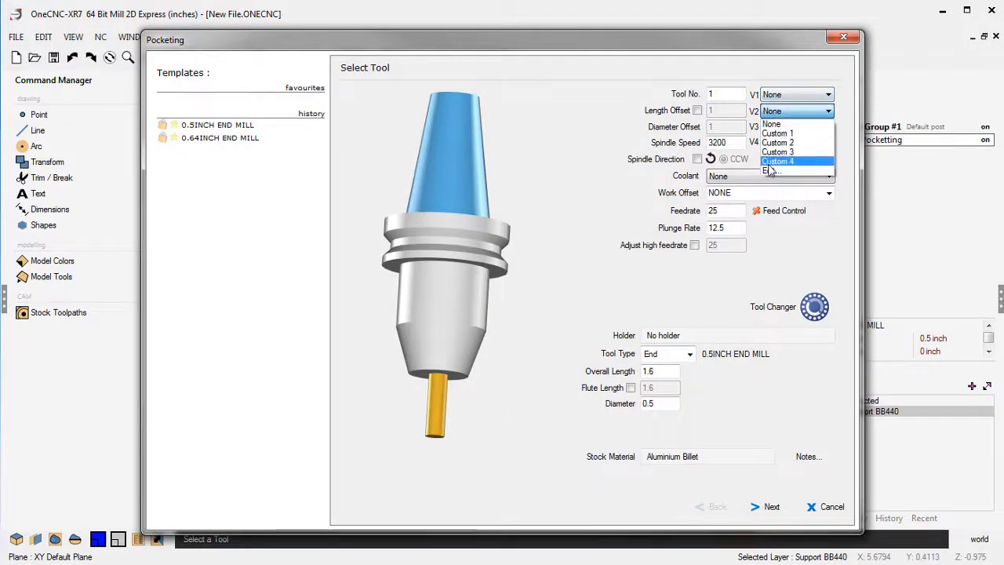
click(800, 238)
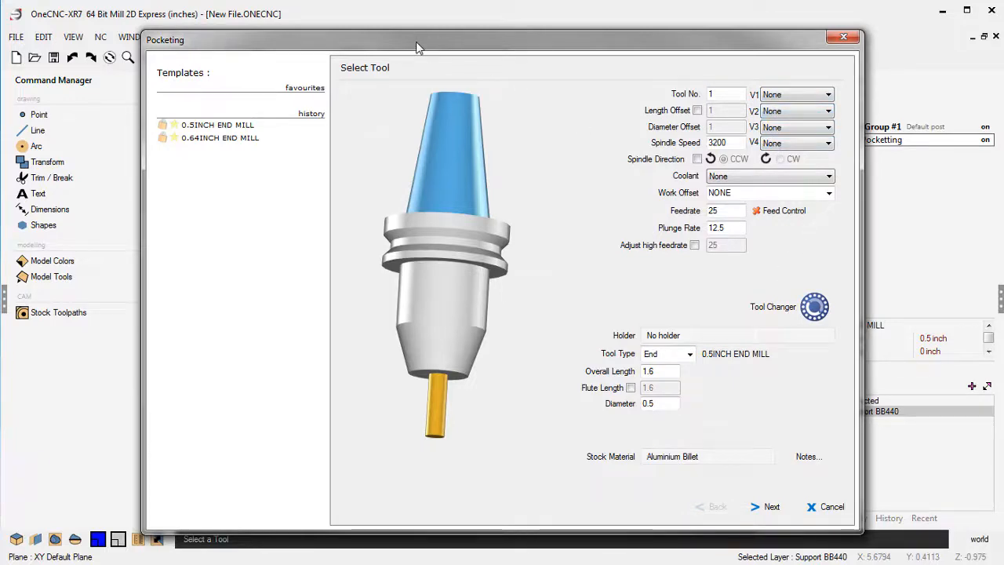
drag(417, 47, 280, 17)
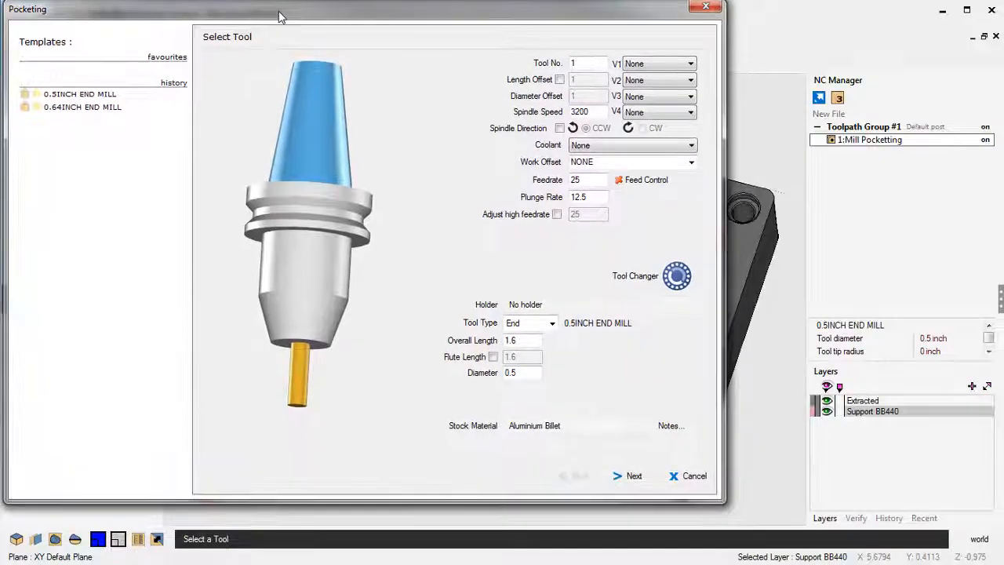